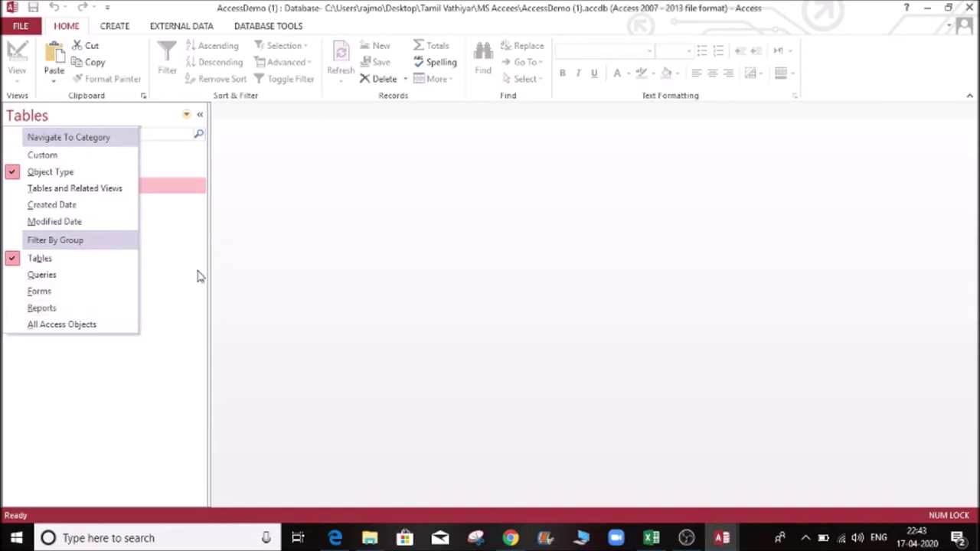
Step: Open the Orders table to review its order records, and close it again
click(429, 203)
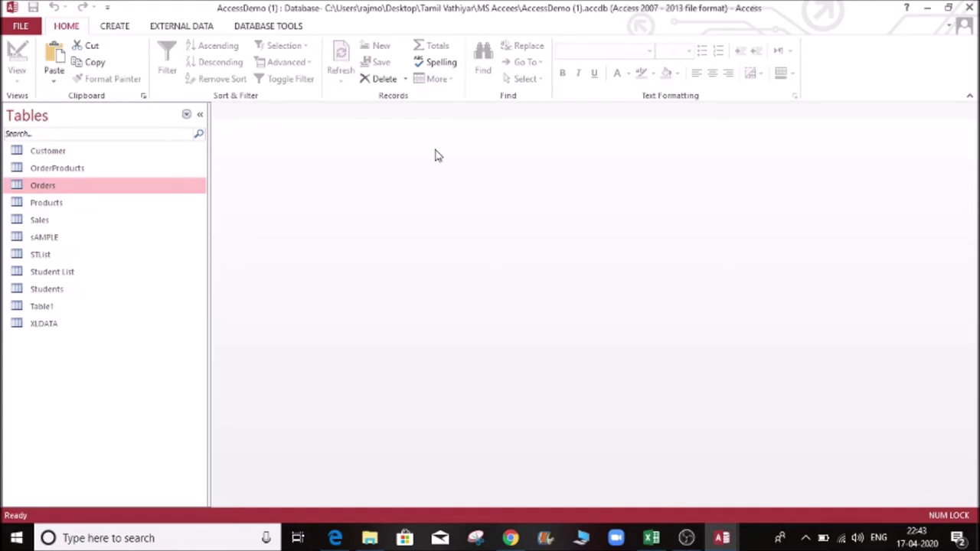
double_click(72, 186)
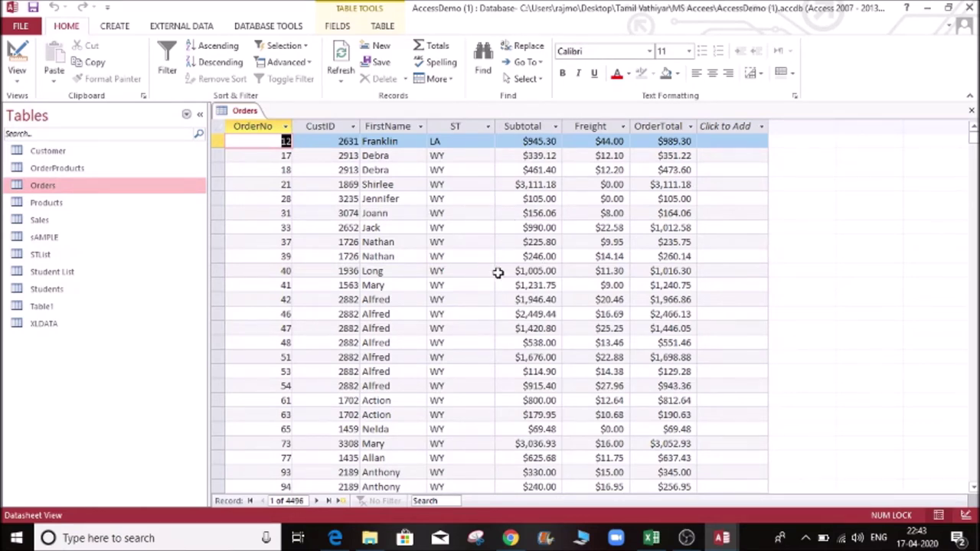
click(971, 110)
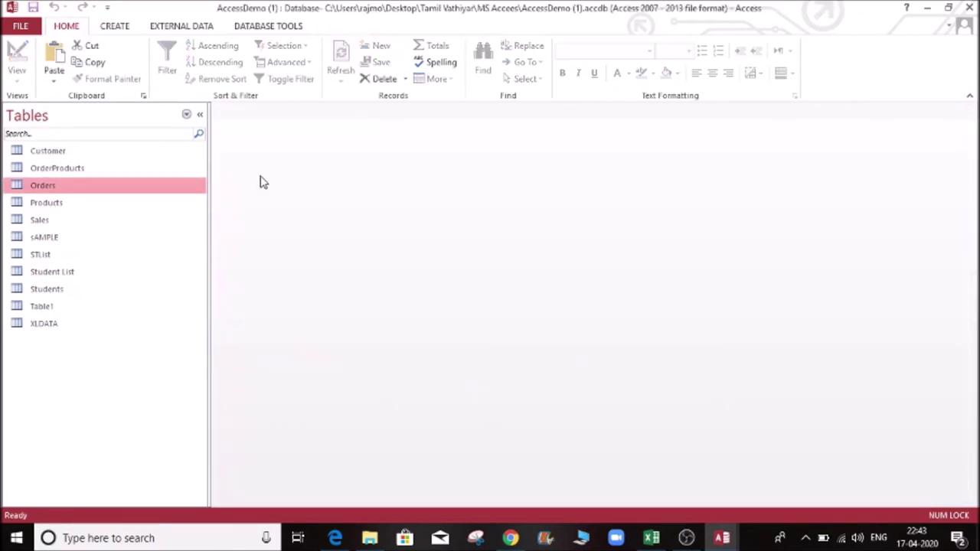
Step: Create a form based on the Orders table, proceeding without exclusive access to the database
click(47, 203)
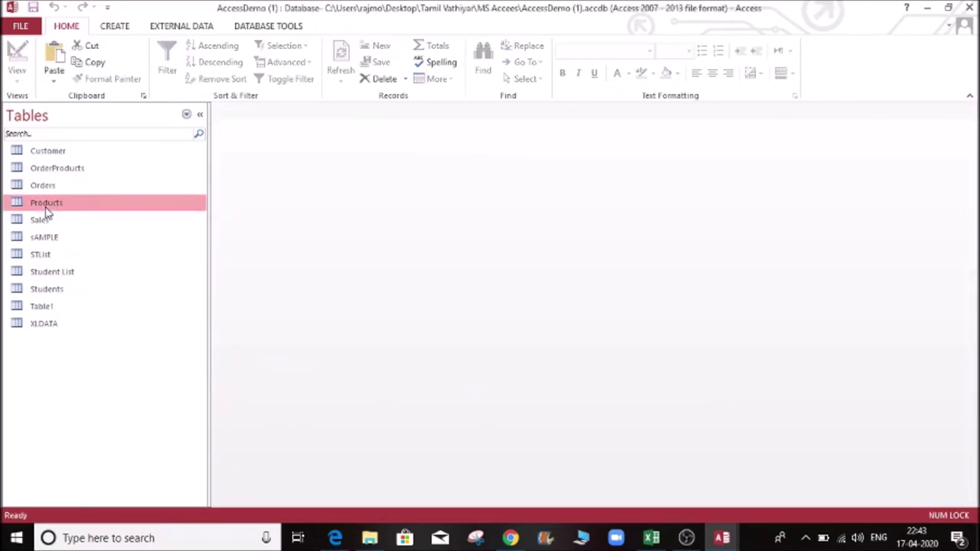
click(48, 185)
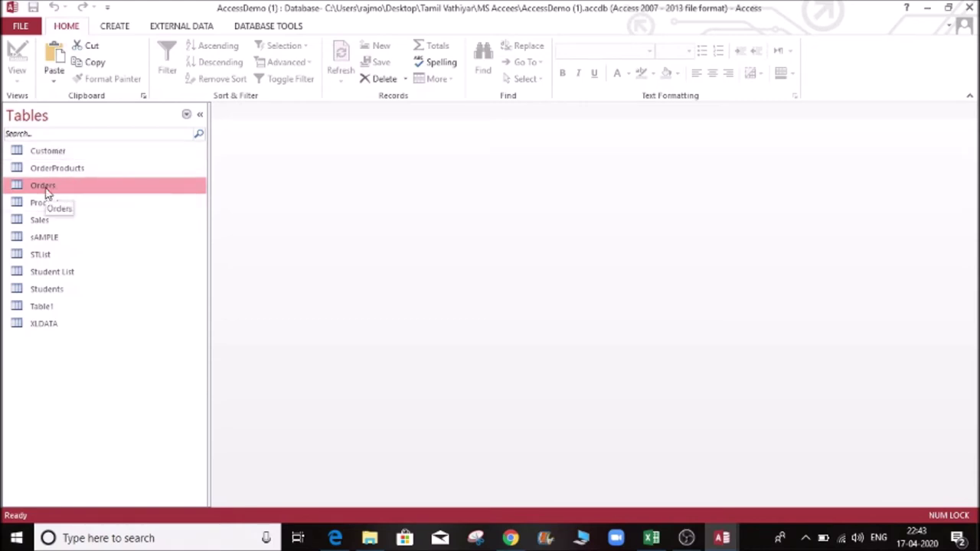
click(116, 27)
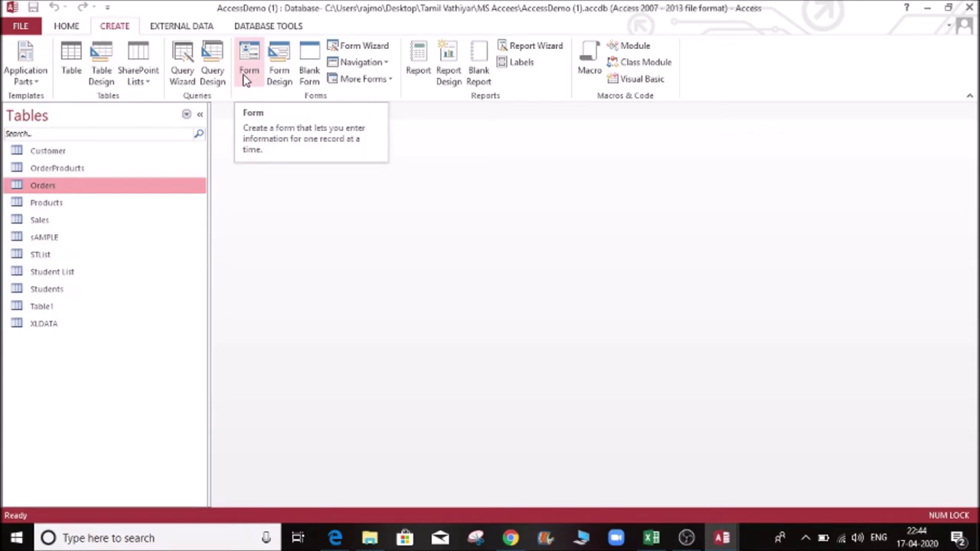
click(245, 80)
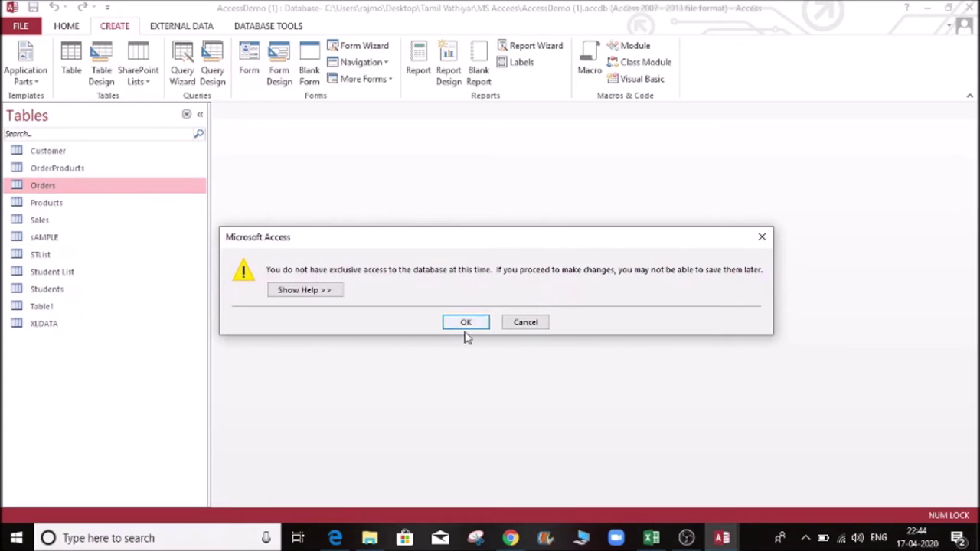
click(478, 322)
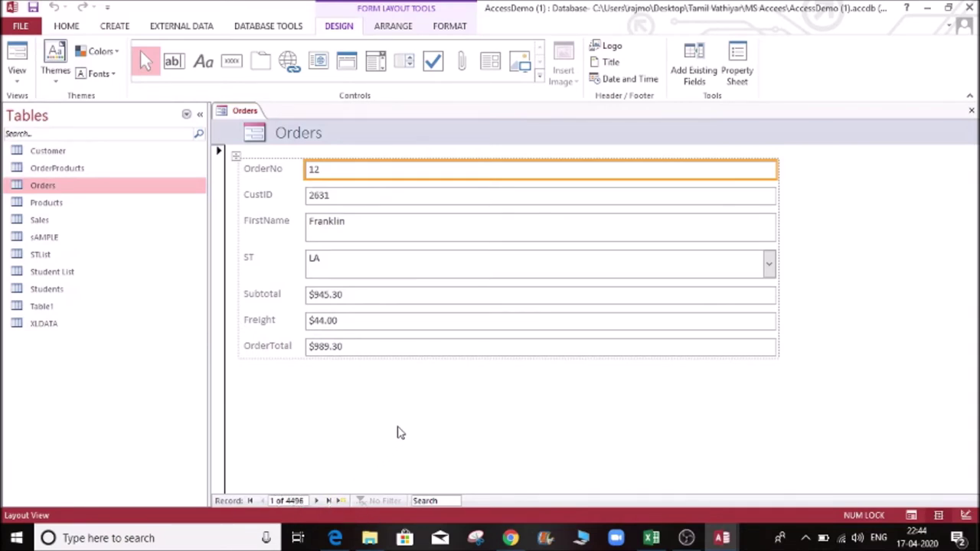
Step: Browse the Orders form by visiting the last record, returning to the first, and advancing one by one to the ninth
click(327, 501)
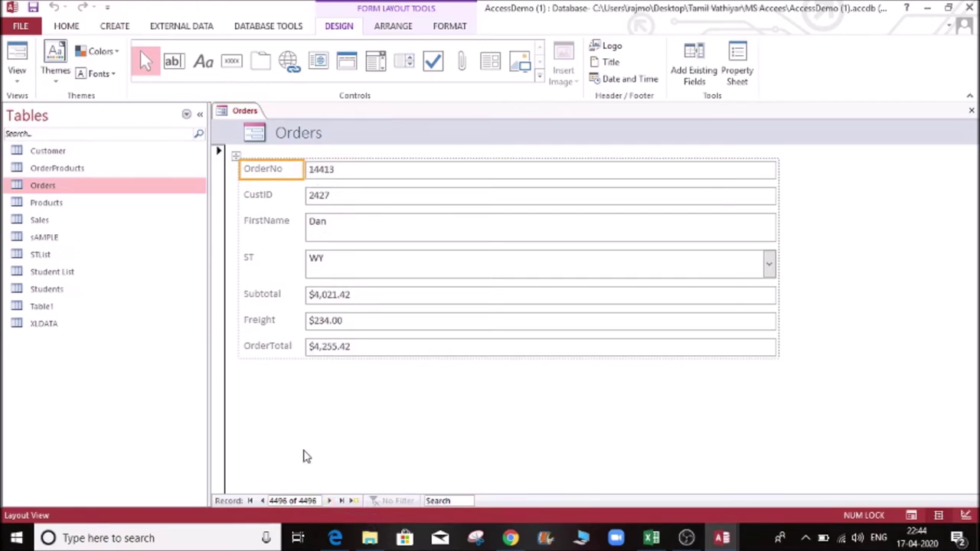
click(250, 501)
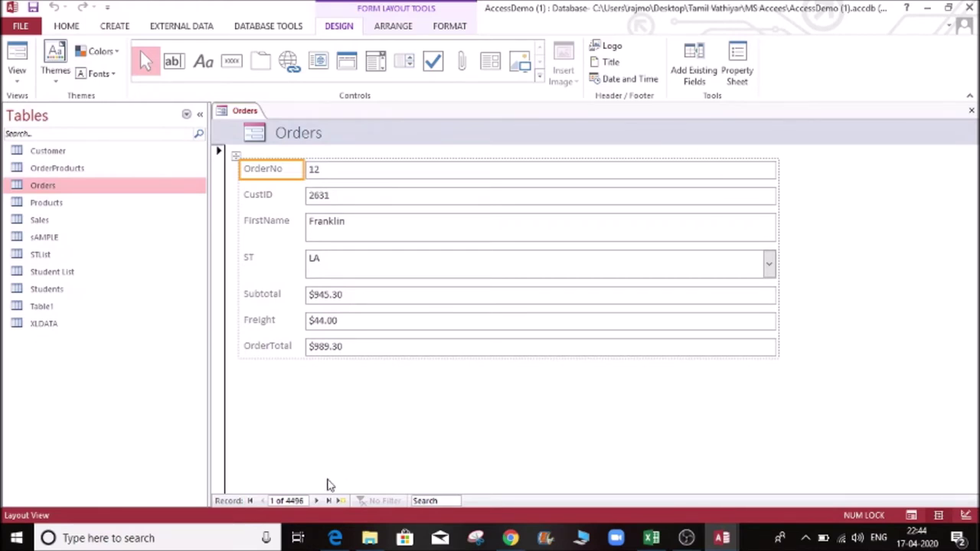
click(317, 501)
click(317, 501)
click(317, 501)
click(317, 501)
click(317, 501)
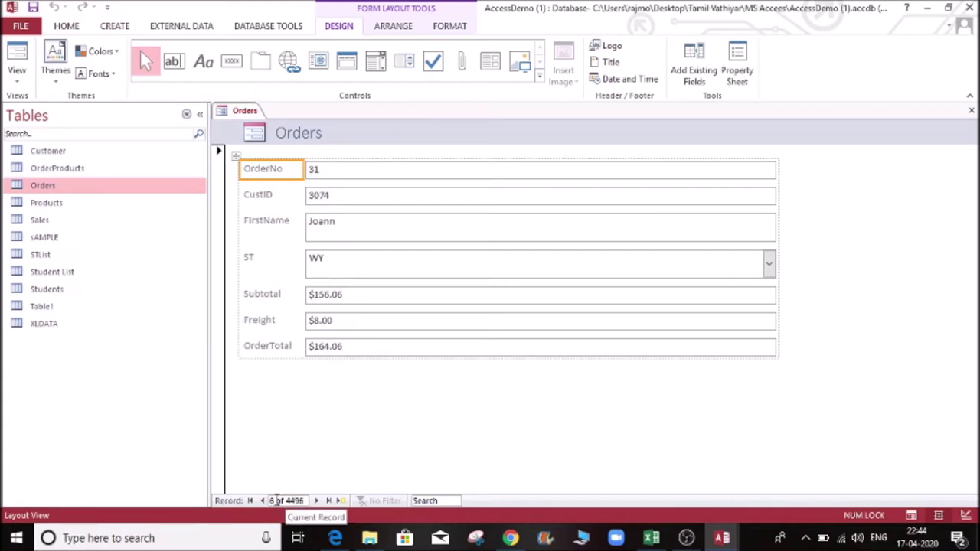
click(317, 501)
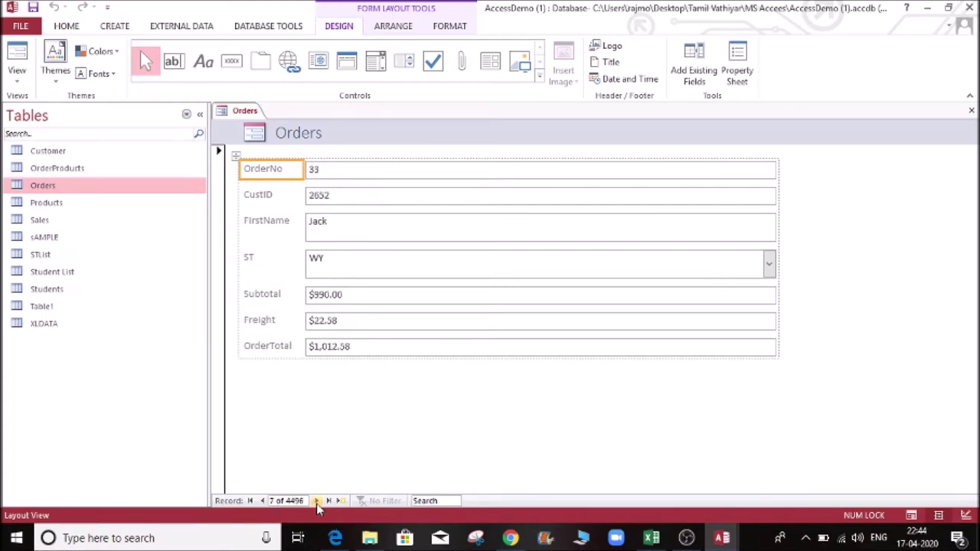
click(317, 501)
click(317, 501)
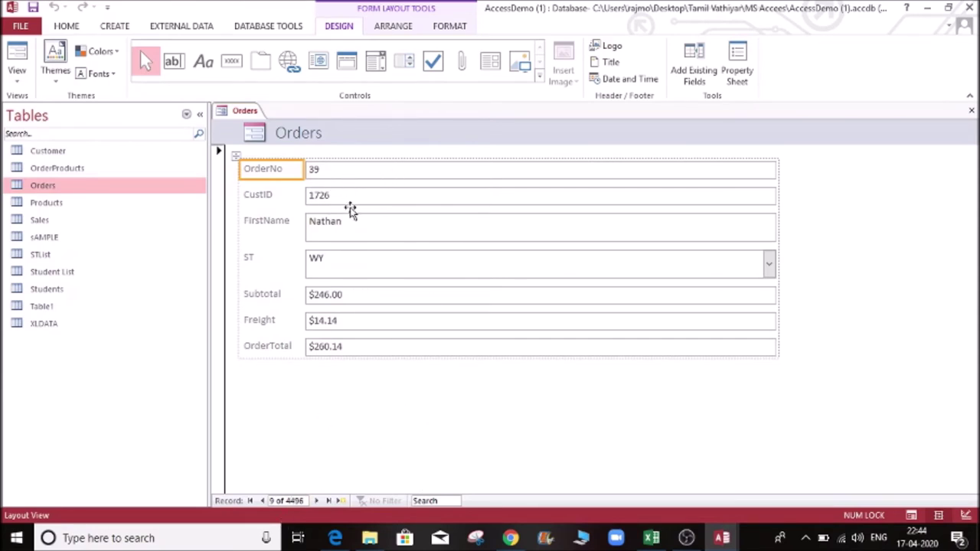
Step: Search the form's records for a specific four-digit order number and select the matching record's Subtotal field
click(442, 502)
text(300)
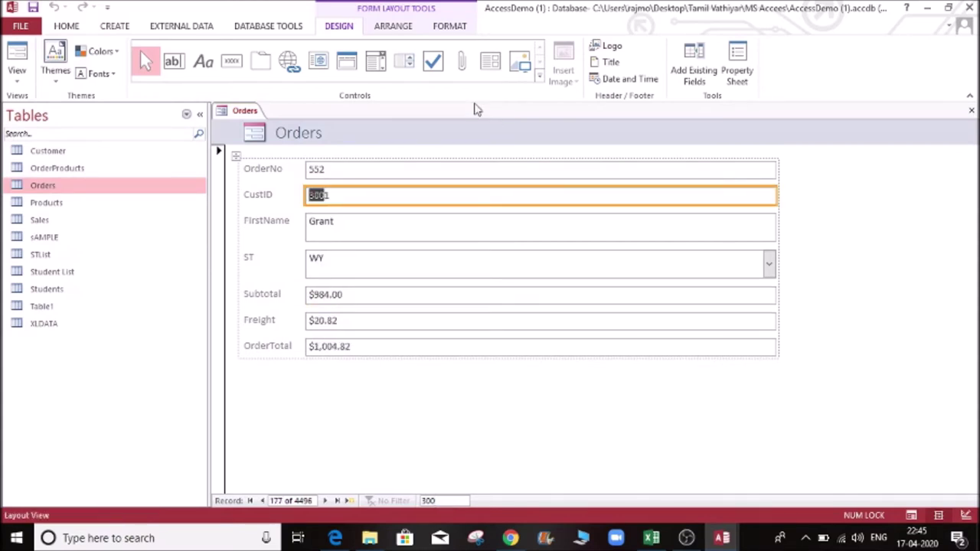
text(1)
key(Return)
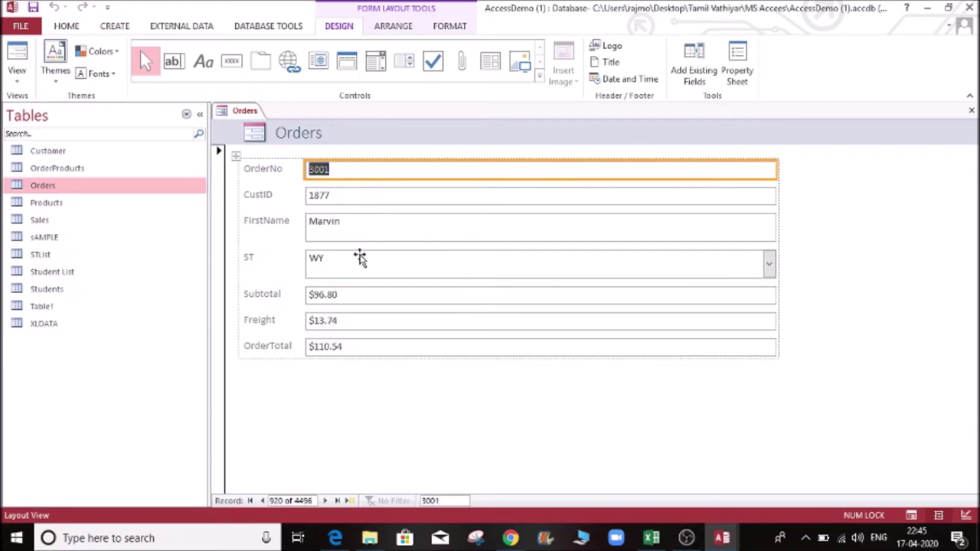
click(363, 298)
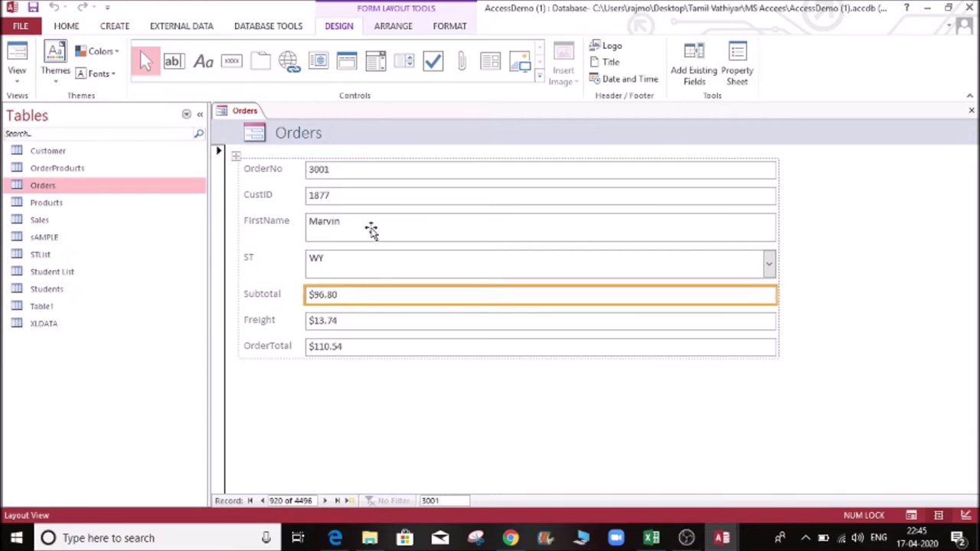
Step: Switch the Orders form to Form View, set the found order's Freight to 15, and revisit the record to check it
click(17, 76)
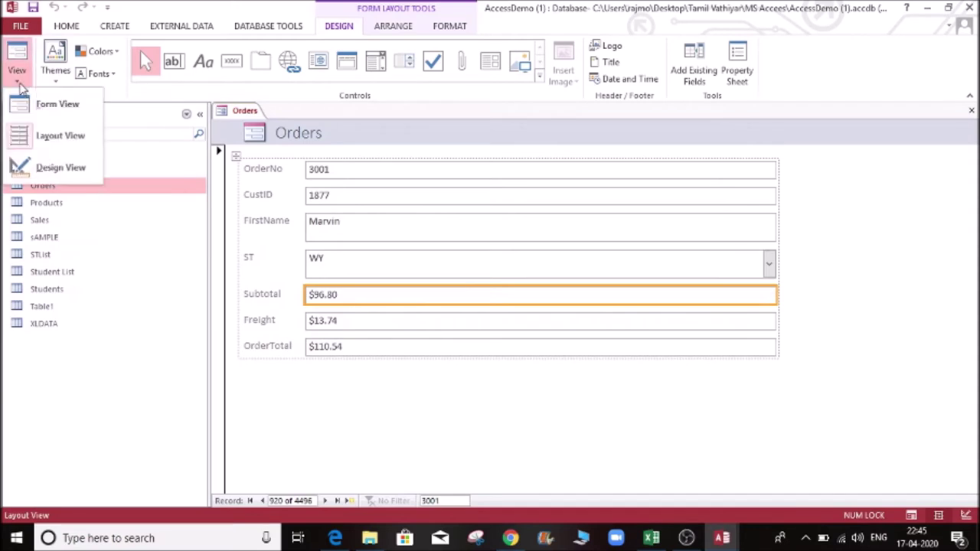
click(58, 107)
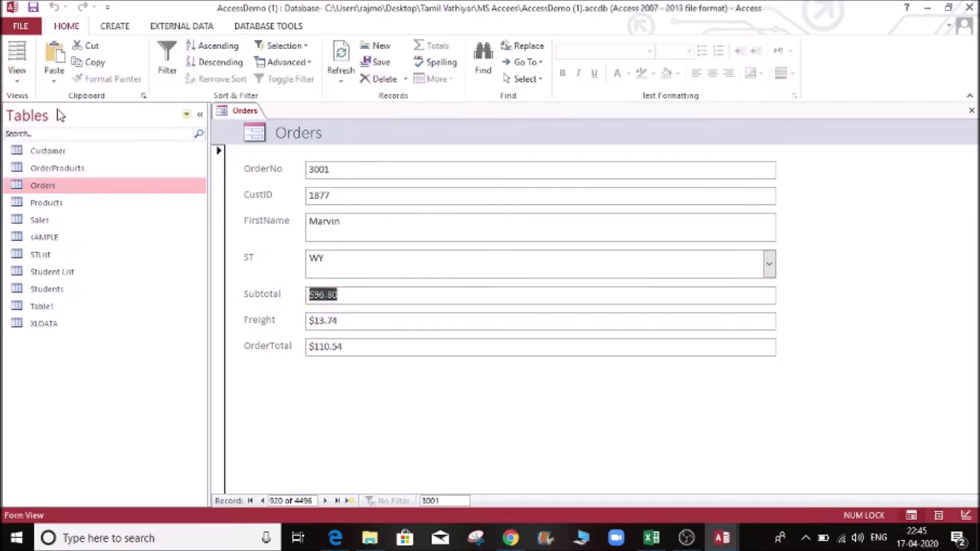
click(446, 501)
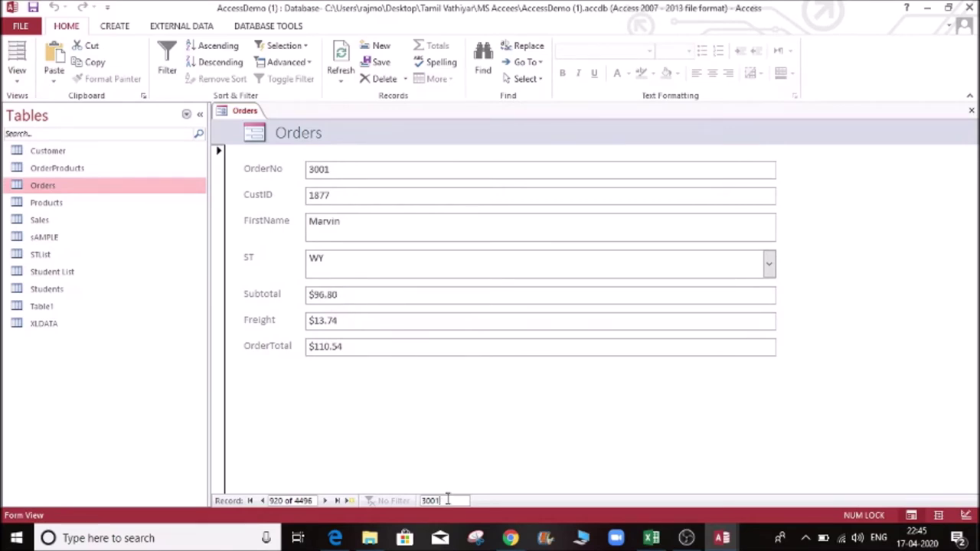
click(347, 321)
key(BackSpace)
key(BackSpace)
key(BackSpace)
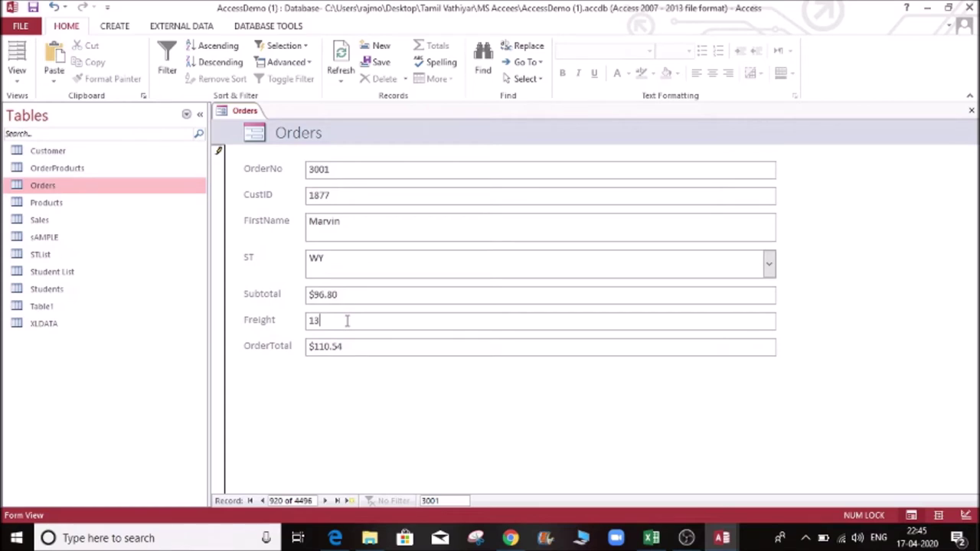
key(Tab)
key(Tab)
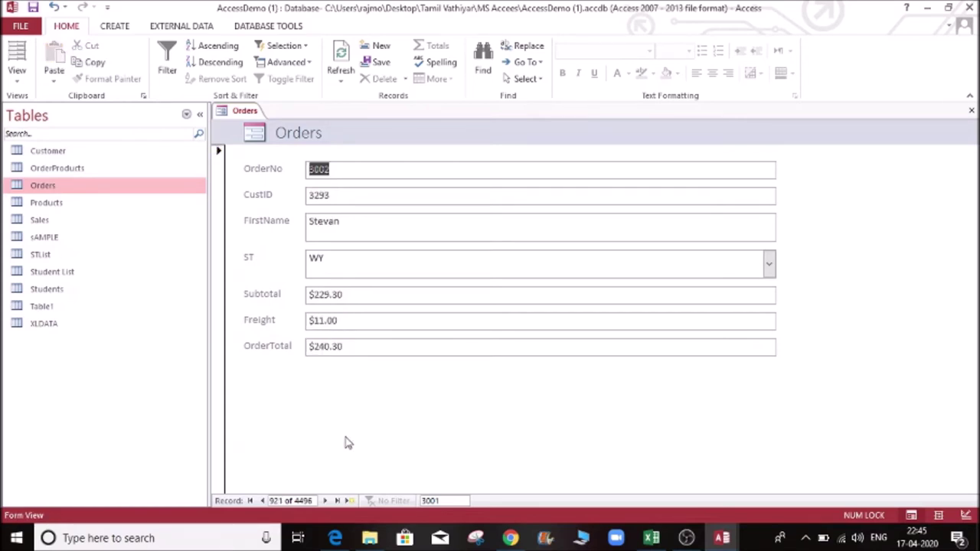
click(261, 501)
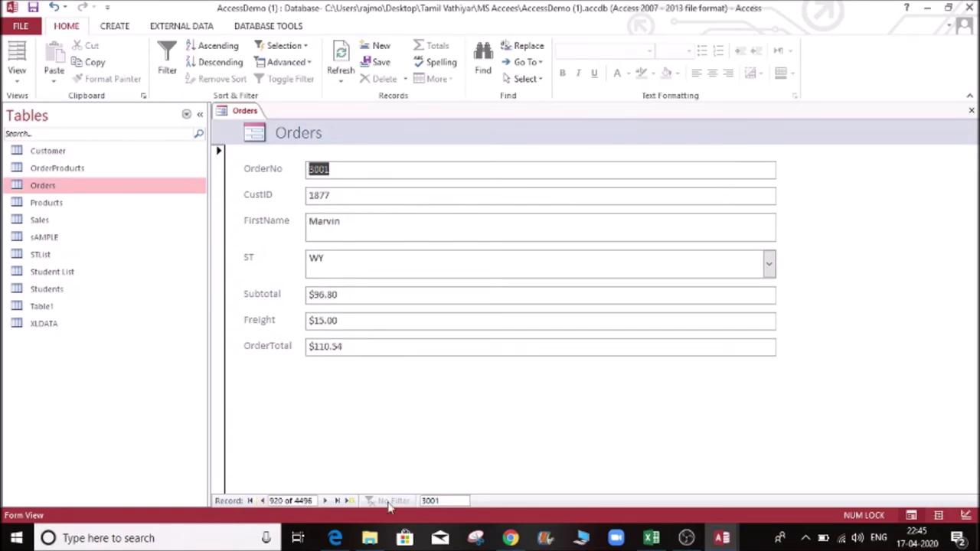
click(324, 501)
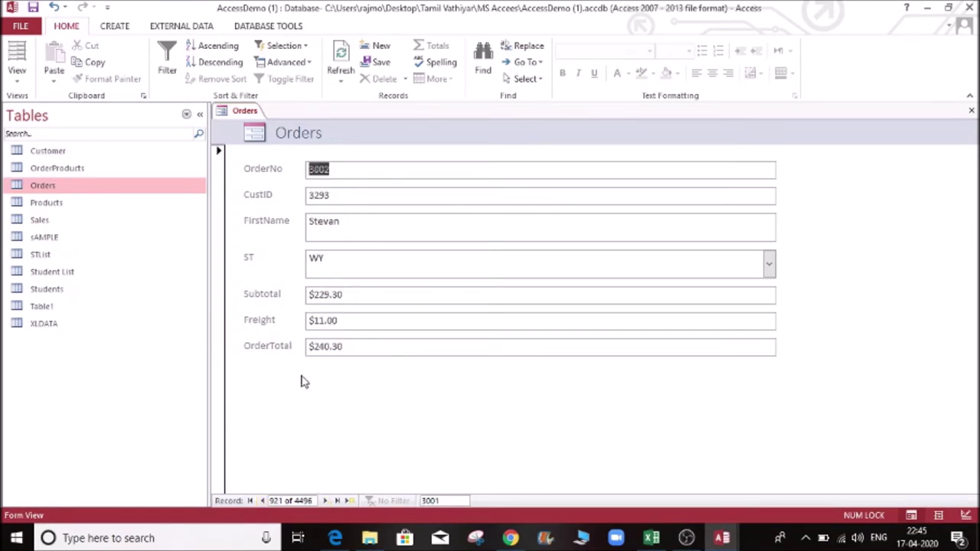
Step: Clear the order number from the form's record search
click(451, 502)
key(BackSpace)
key(BackSpace)
key(BackSpace)
key(BackSpace)
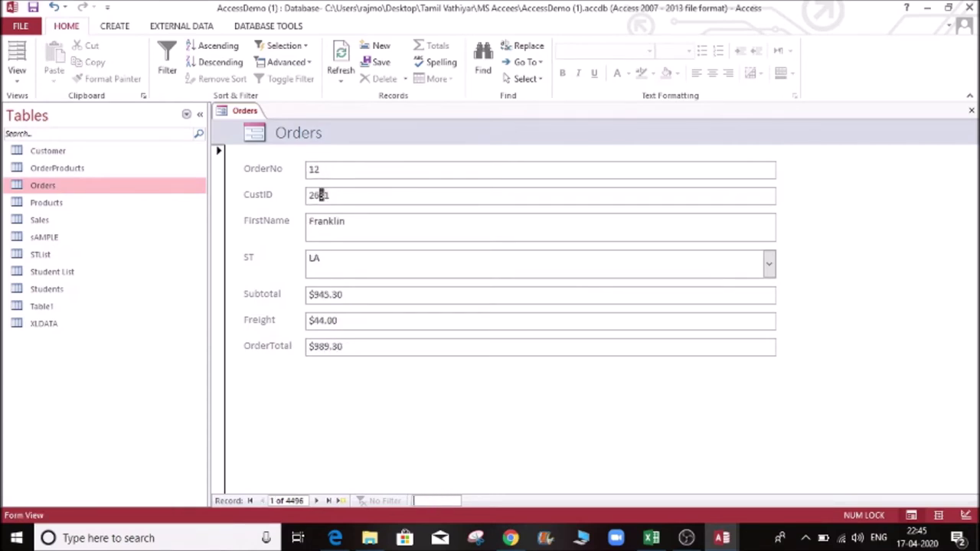
Step: Copy a customer's first name from the Orders table and search the form for that name's second matching record
double_click(43, 189)
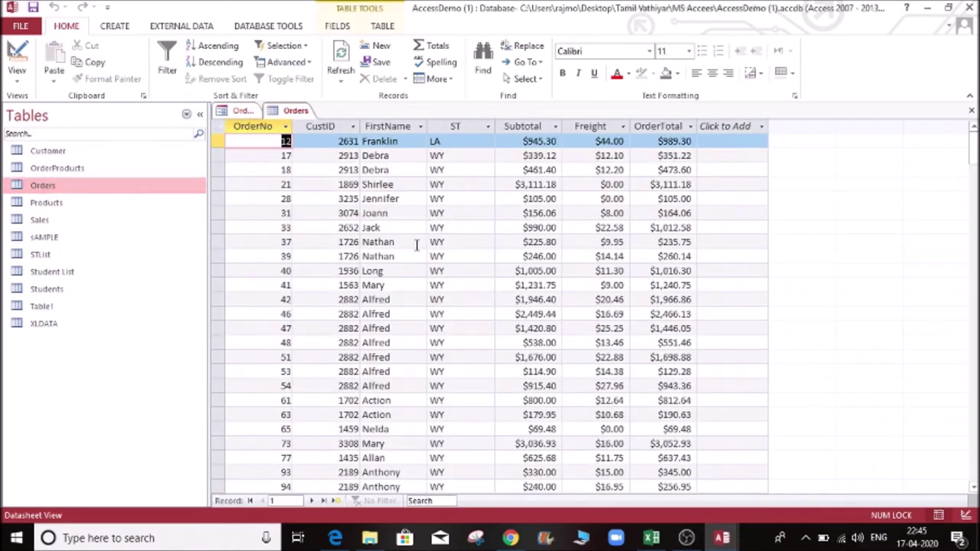
click(395, 242)
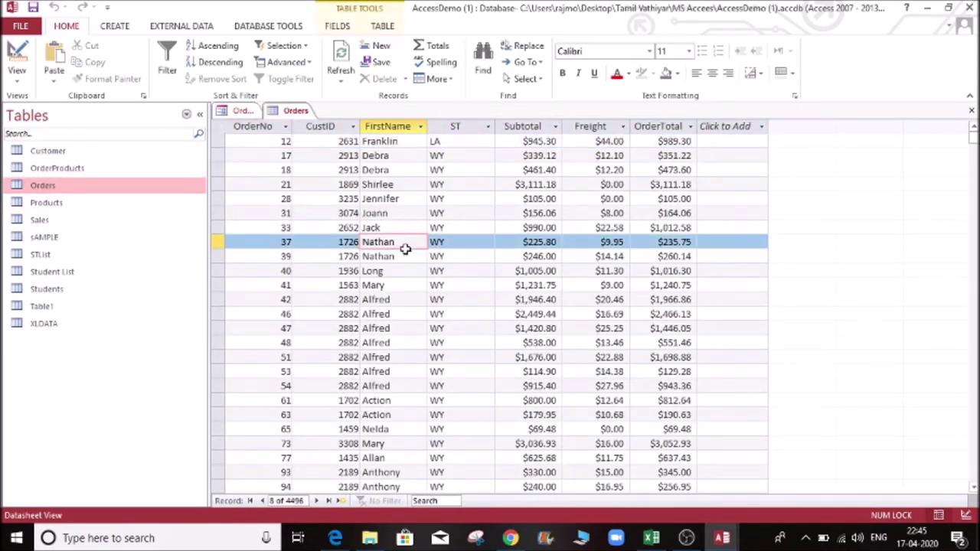
click(403, 198)
drag(403, 199, 349, 190)
key(ctrl+c)
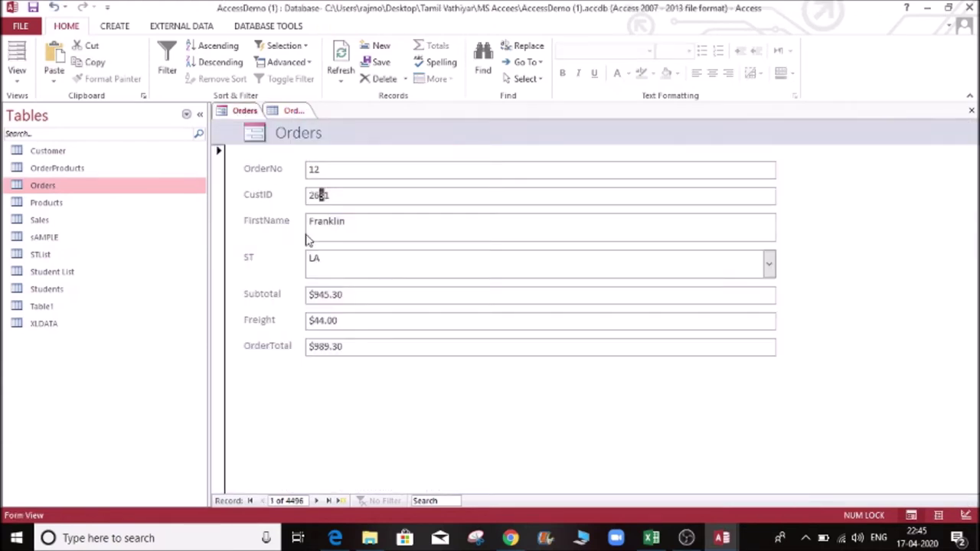
click(436, 498)
key(ctrl+v)
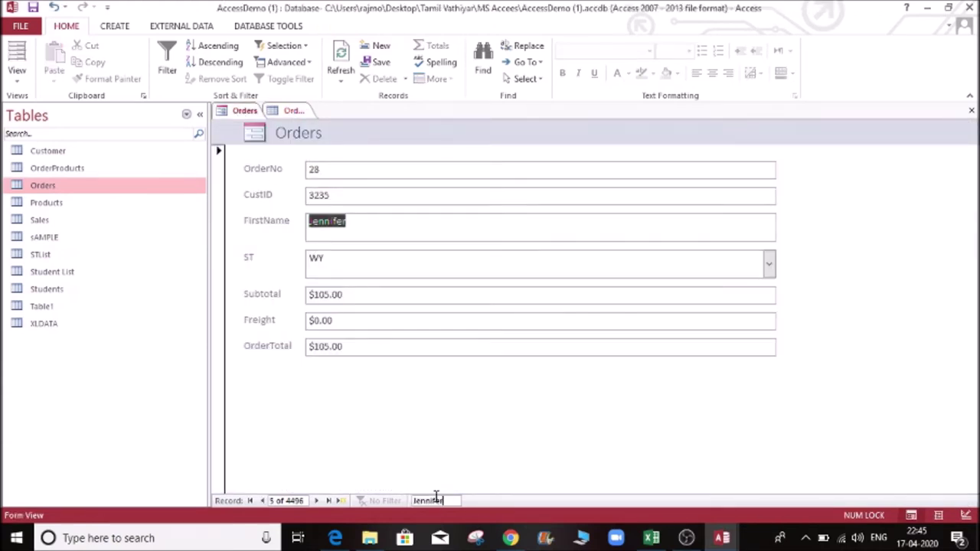
key(Return)
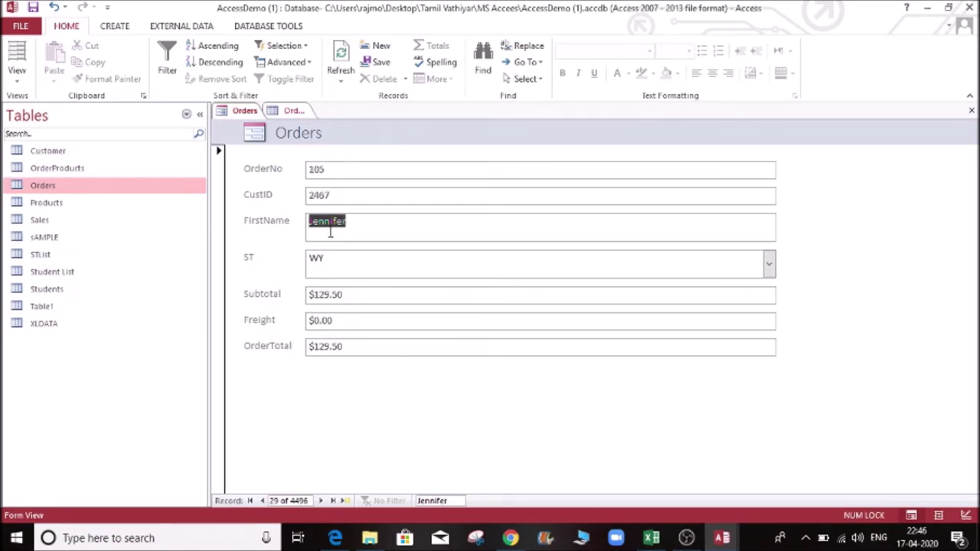
Step: Append the initial L to the found record's FirstName, save it by moving to the next record, and return to check it
click(364, 225)
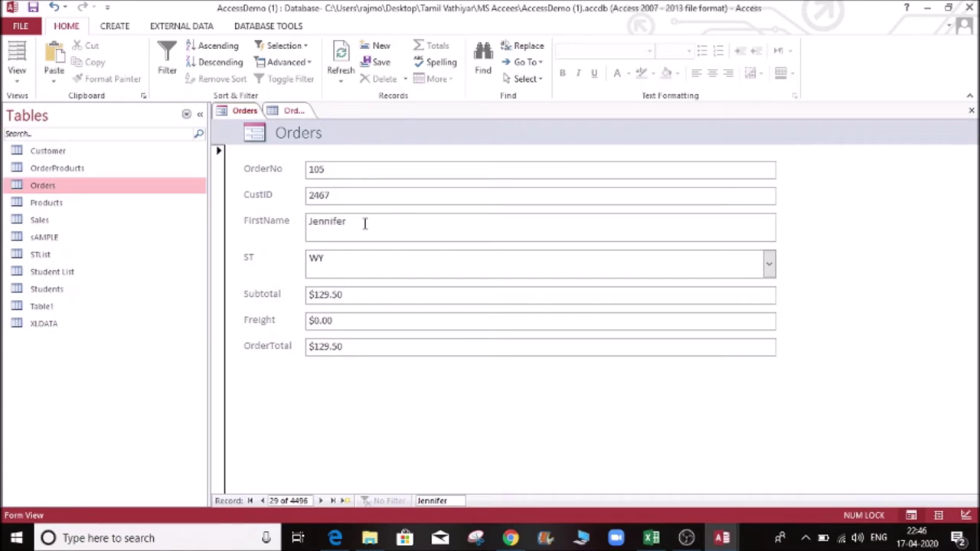
key(Caps_Lock)
key(Tab)
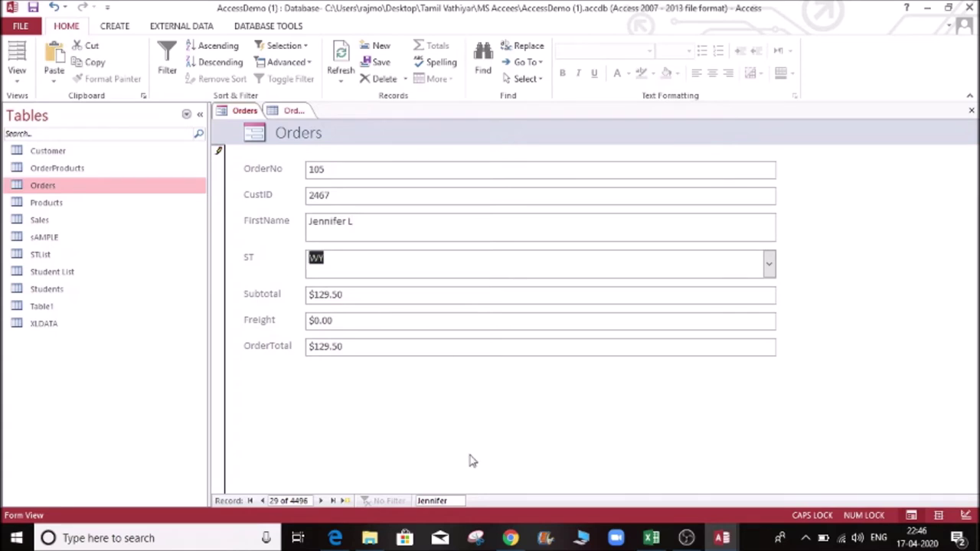
click(379, 347)
key(Tab)
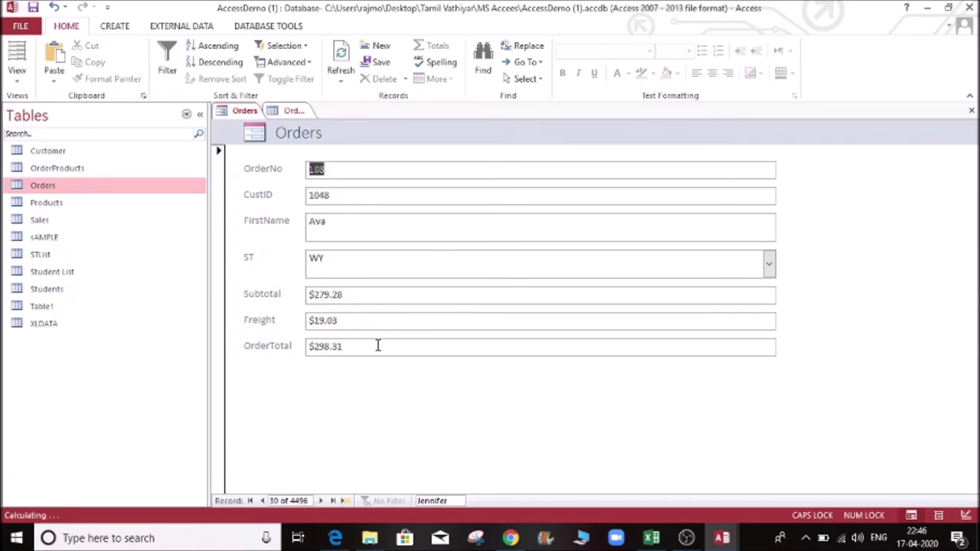
click(262, 501)
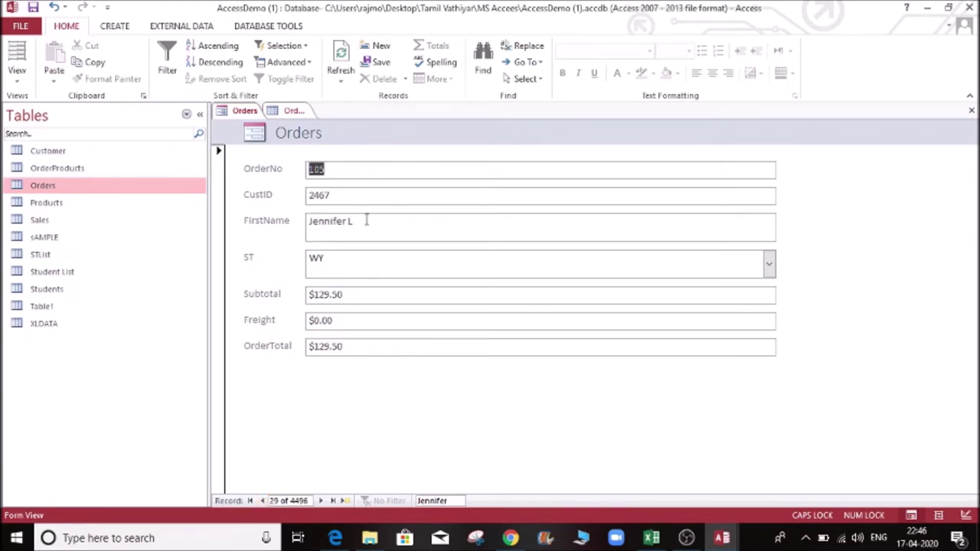
Step: Clear the customer name from the record search and advance to the sixth record of the form
click(458, 501)
key(Return)
key(BackSpace)
key(BackSpace)
key(BackSpace)
key(BackSpace)
key(BackSpace)
key(BackSpace)
key(BackSpace)
key(BackSpace)
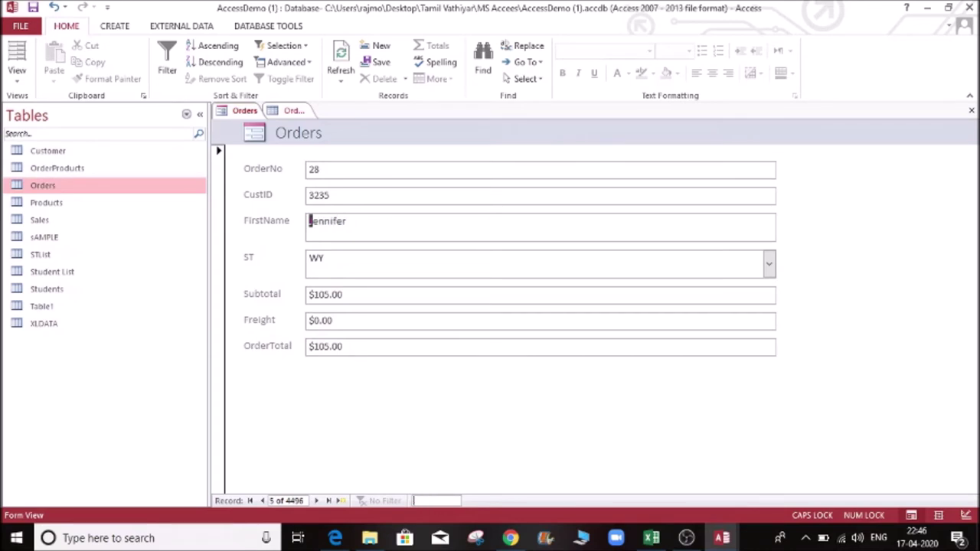
click(318, 500)
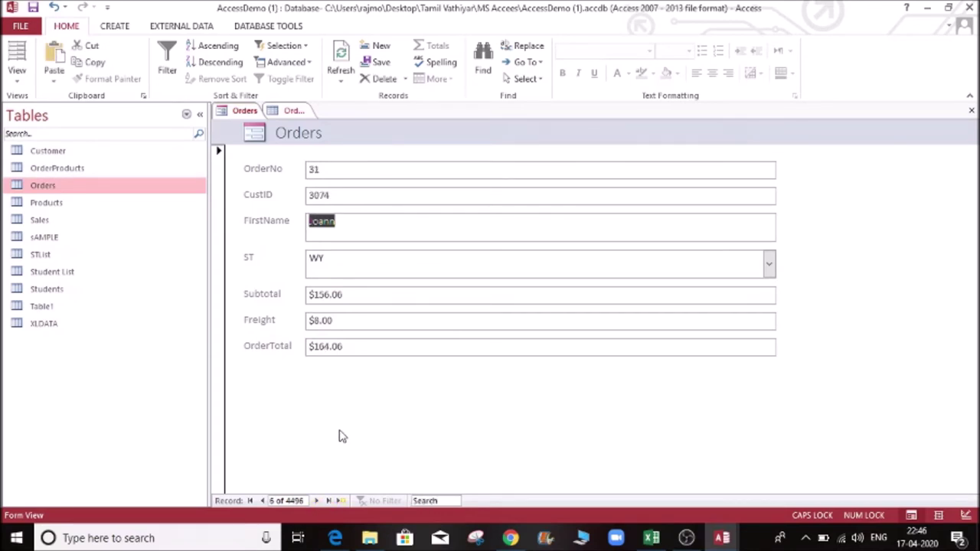
Step: Jump to the form's last order record, advance to the blank new record, and step back to the last record
click(329, 500)
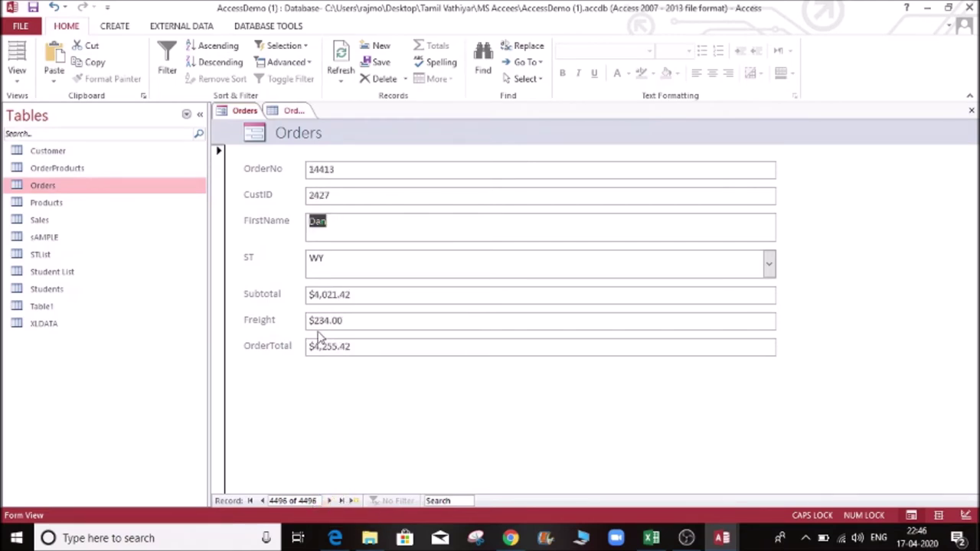
click(330, 501)
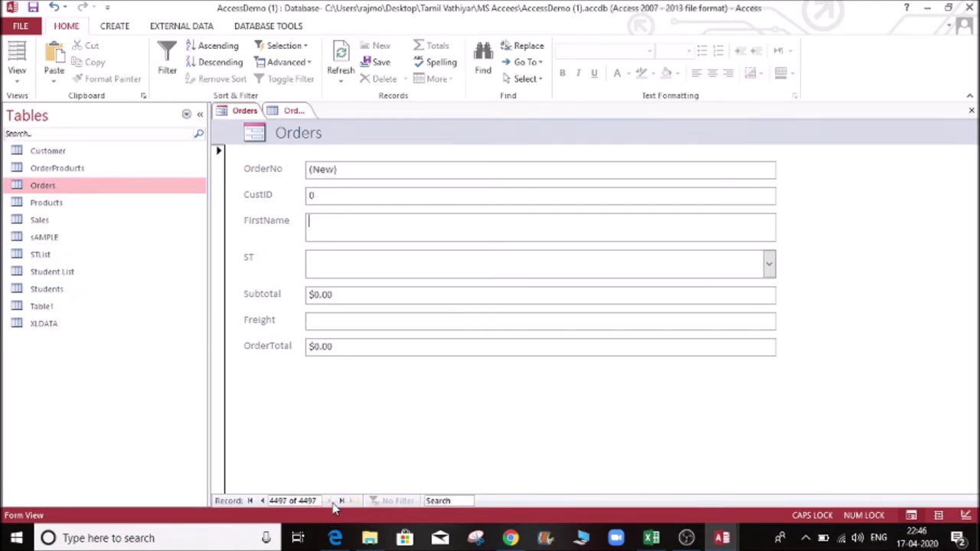
click(262, 500)
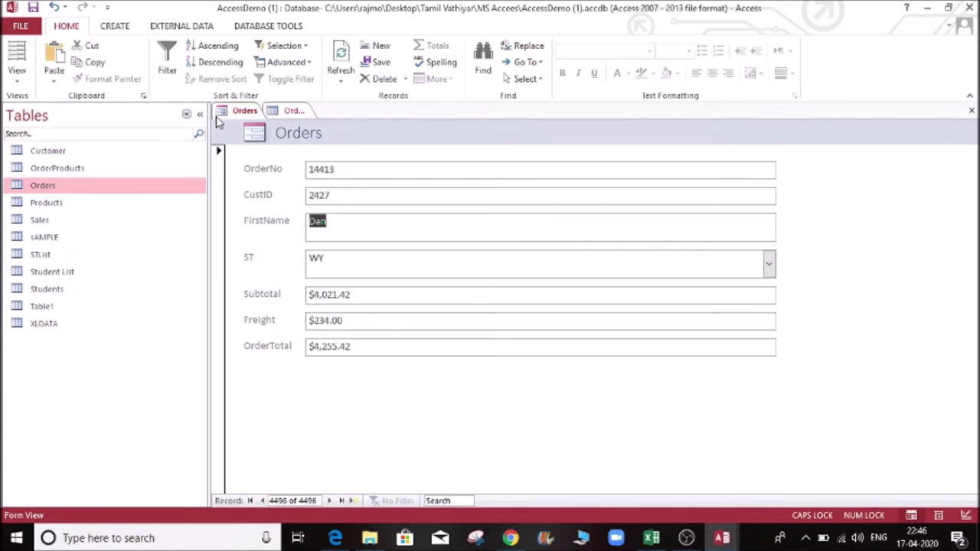
Step: Start a new record in the Orders form and fill in the customer's ID and first name
click(383, 48)
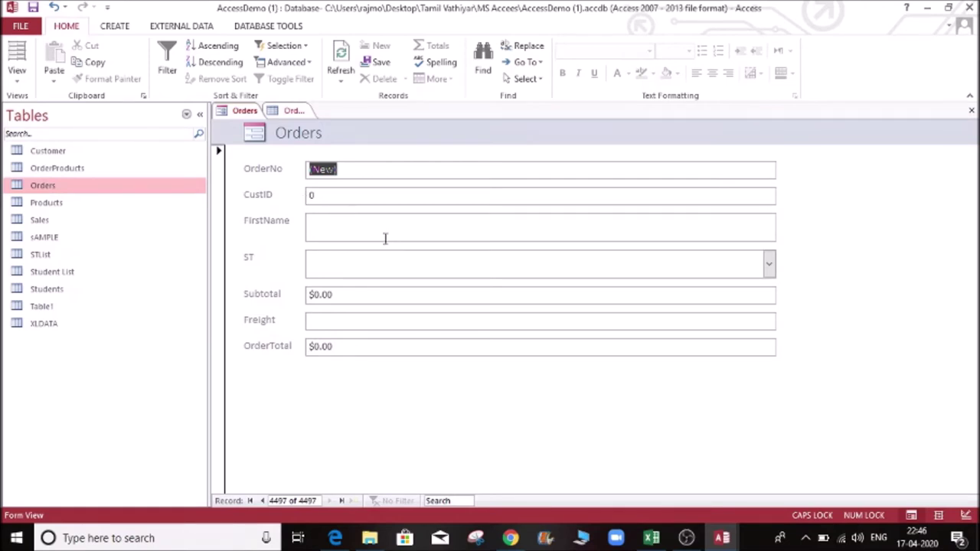
key(a)
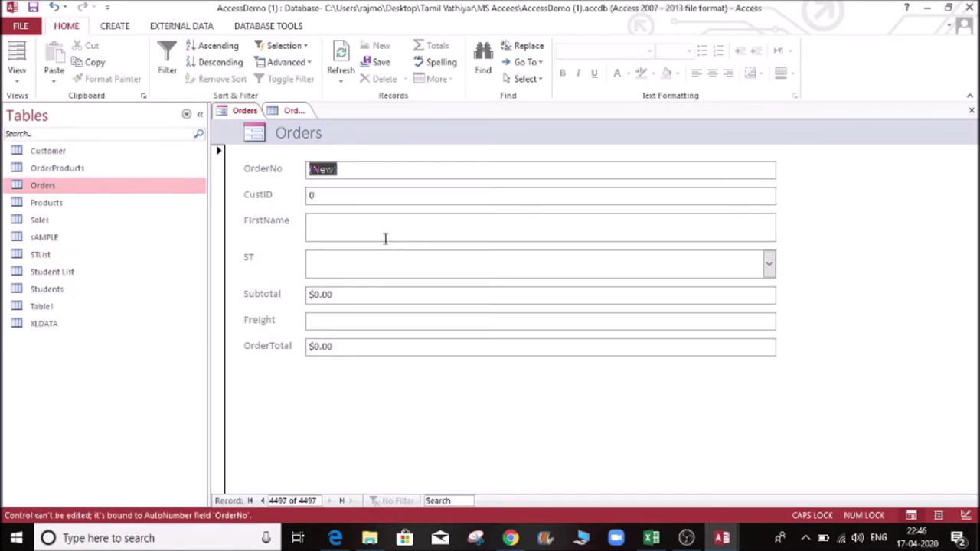
click(344, 194)
key(BackSpace)
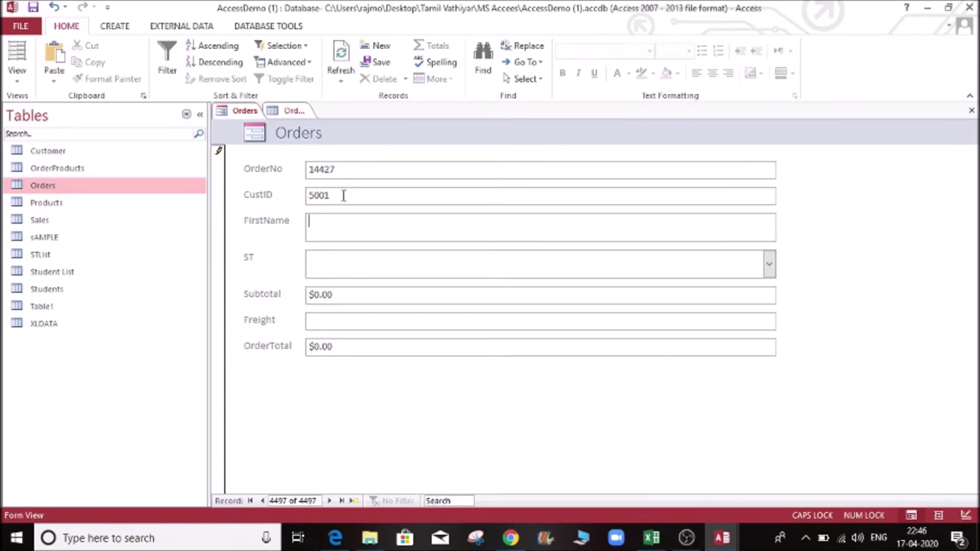
click(337, 233)
text(RajMohan)
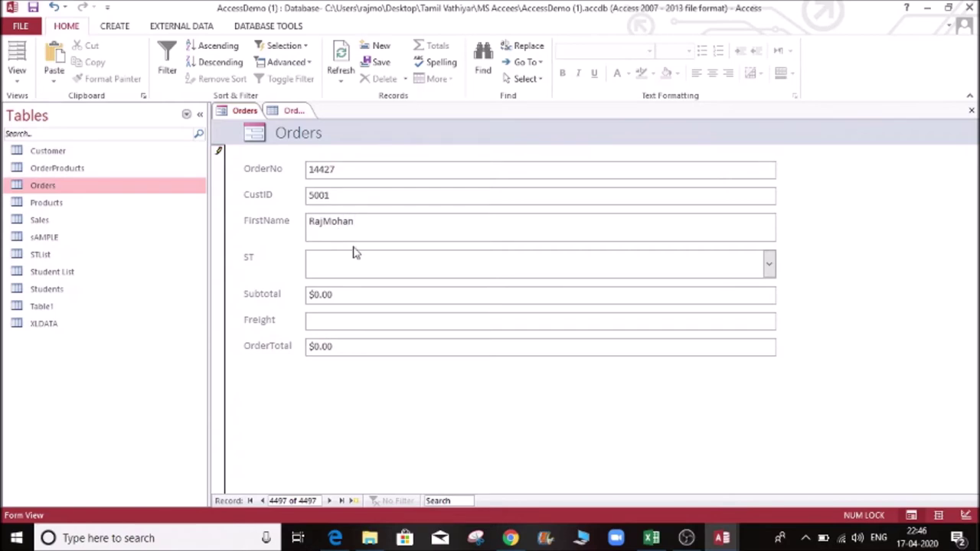
Step: Set the new order's ST to AK, Subtotal to 50, Freight to 15 and OrderTotal to 500, save it and return to it
click(768, 262)
click(632, 289)
click(439, 298)
key(Tab)
text(15)
key(Tab)
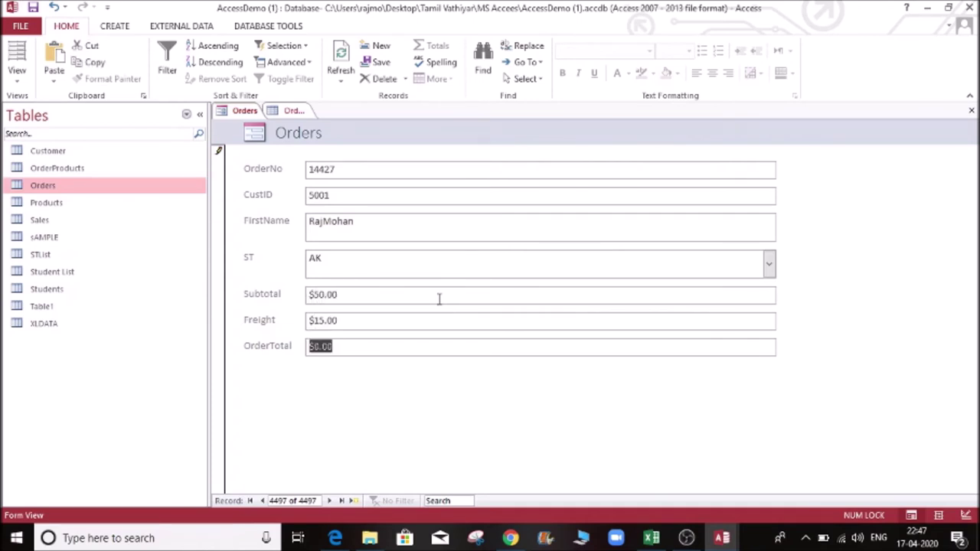
text(65)
key(Tab)
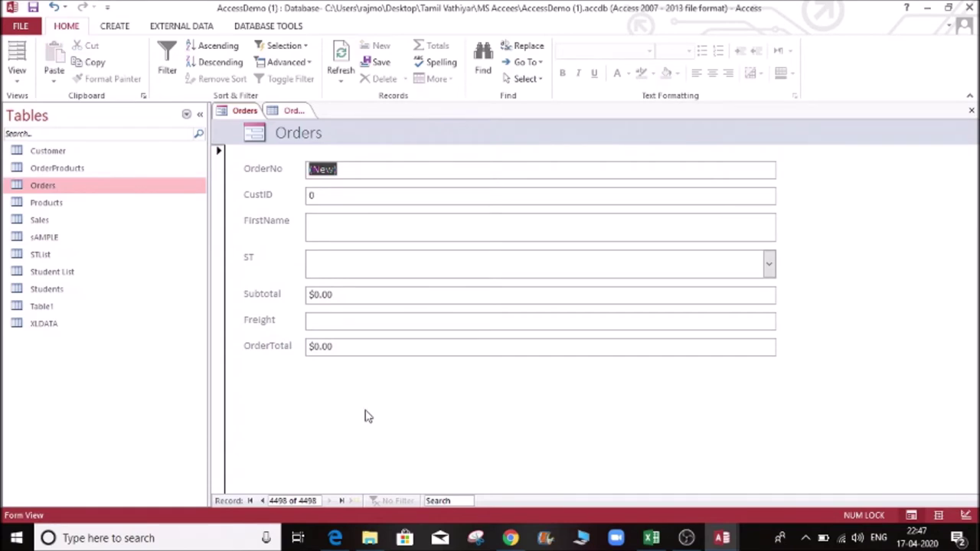
click(262, 501)
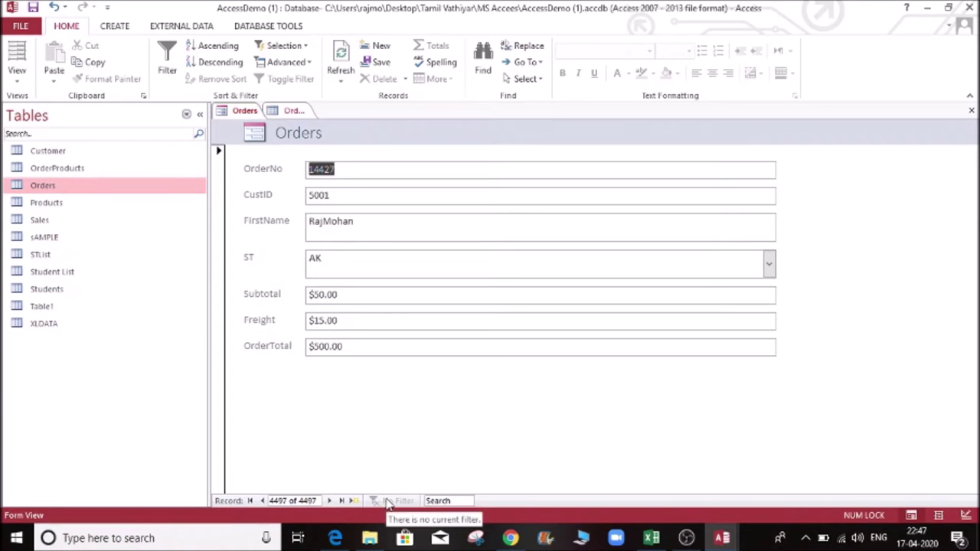
Step: Switch to the Orders table and go to its last order row to look for the newly added record
click(288, 111)
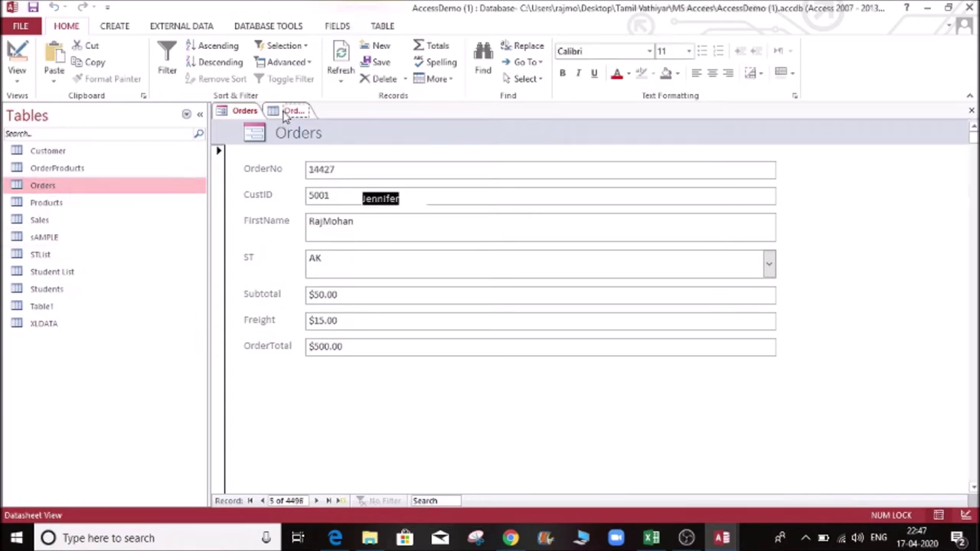
click(288, 228)
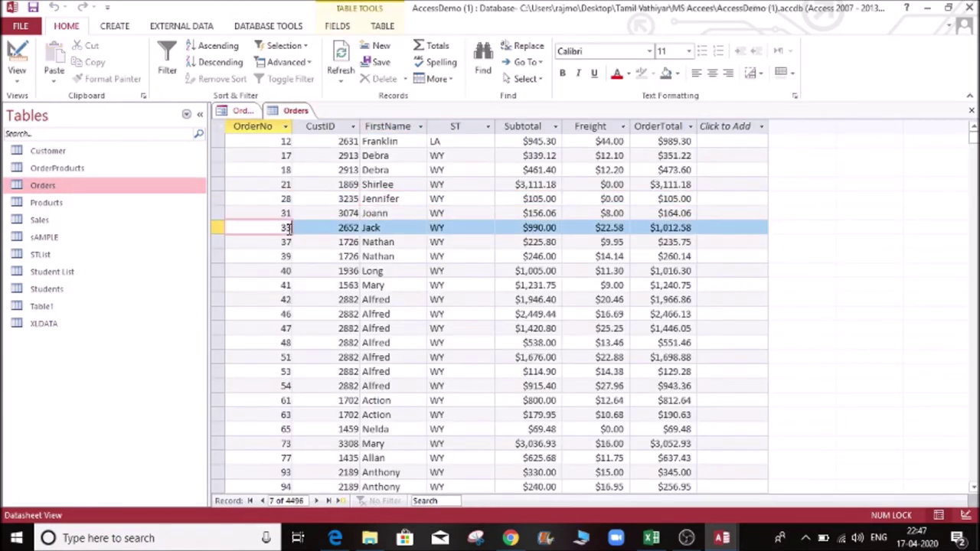
key(ctrl+Home)
key(ctrl+Down)
key(Down)
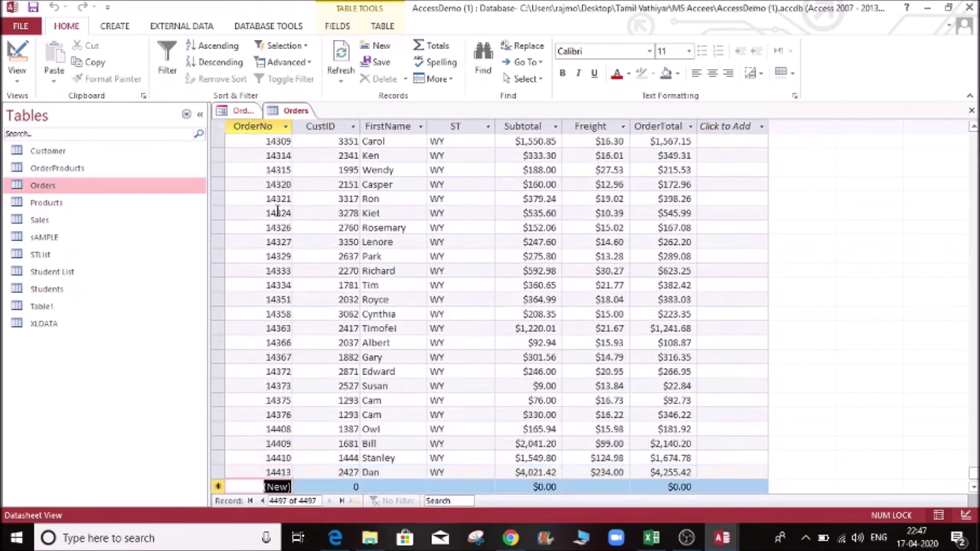
key(Up)
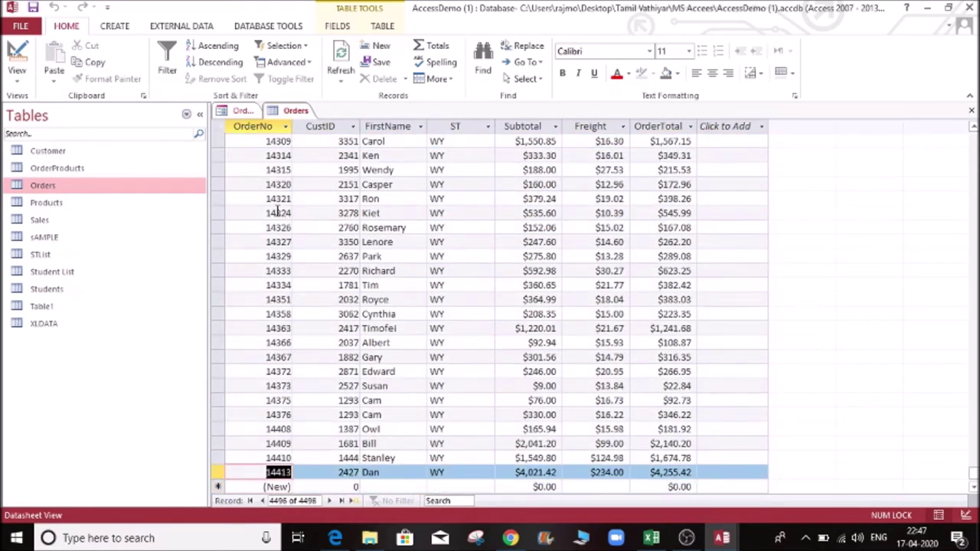
Step: Refresh the Orders table and check its last rows for the new order
click(341, 77)
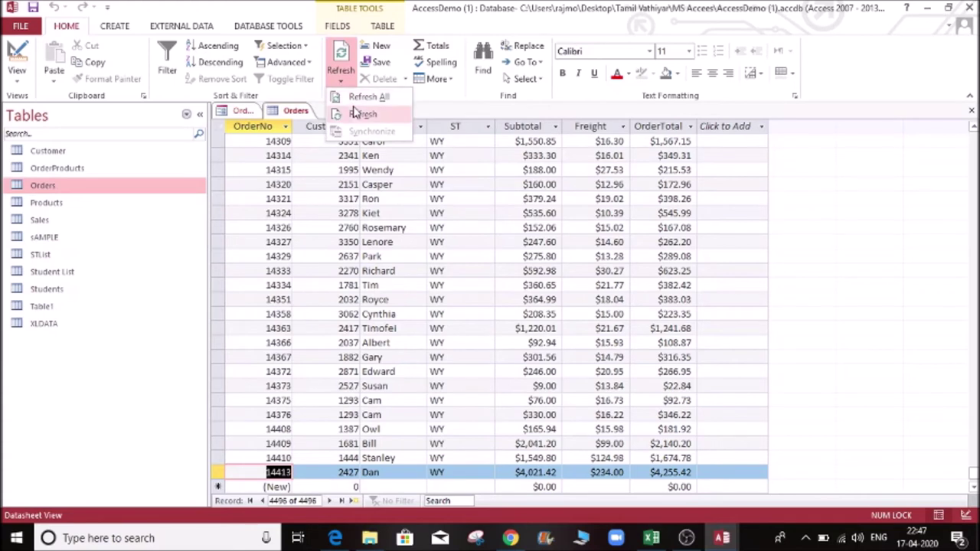
click(358, 114)
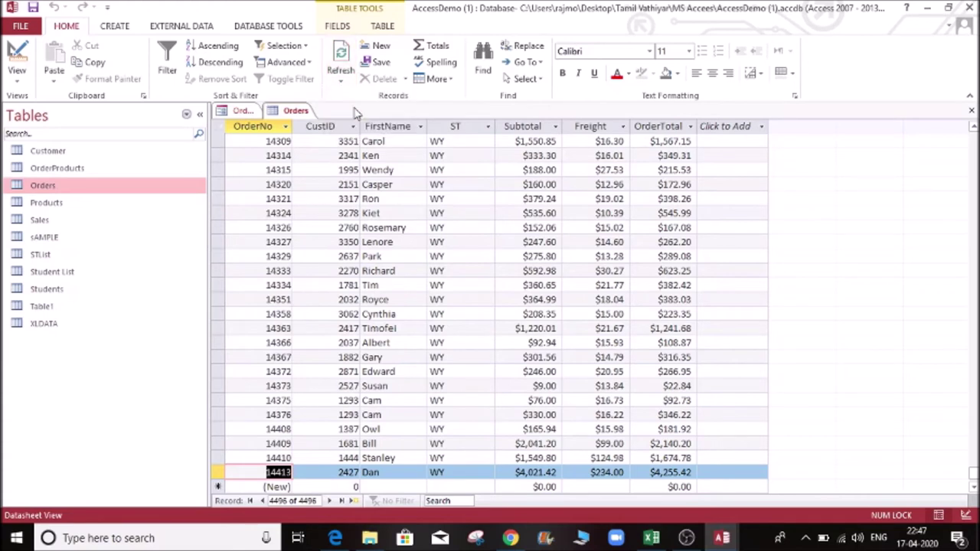
click(313, 344)
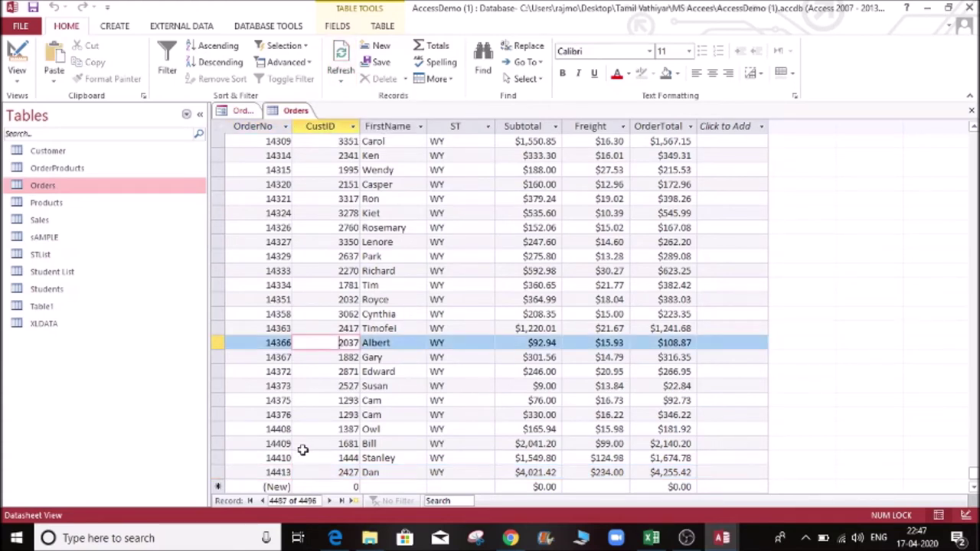
click(340, 473)
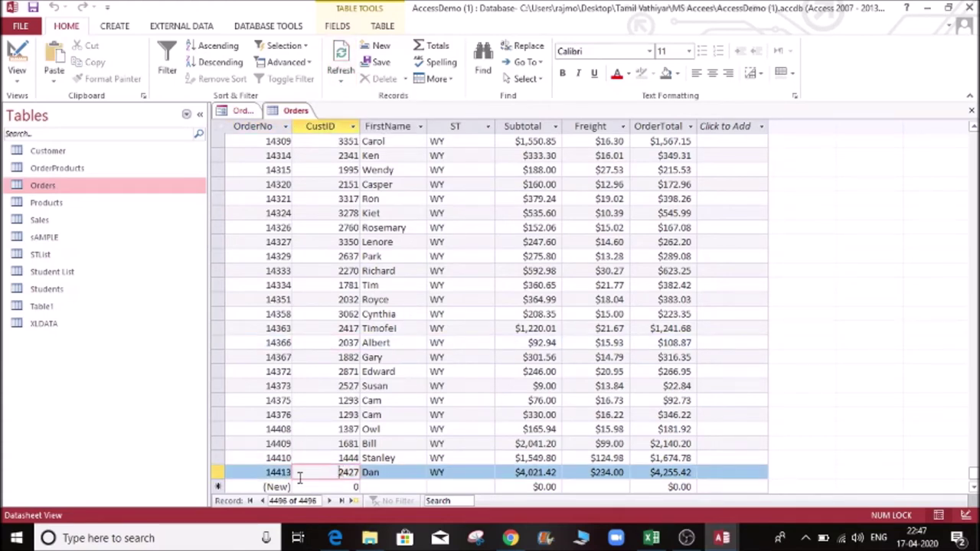
Step: Sort the Orders table by OrderNo in ascending order and go to the new order at its end
click(284, 127)
click(307, 144)
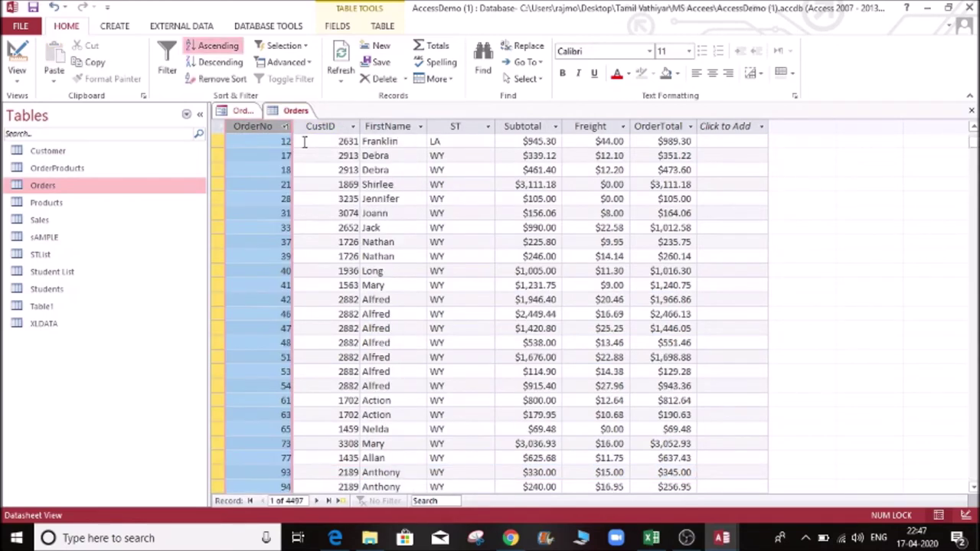
click(262, 198)
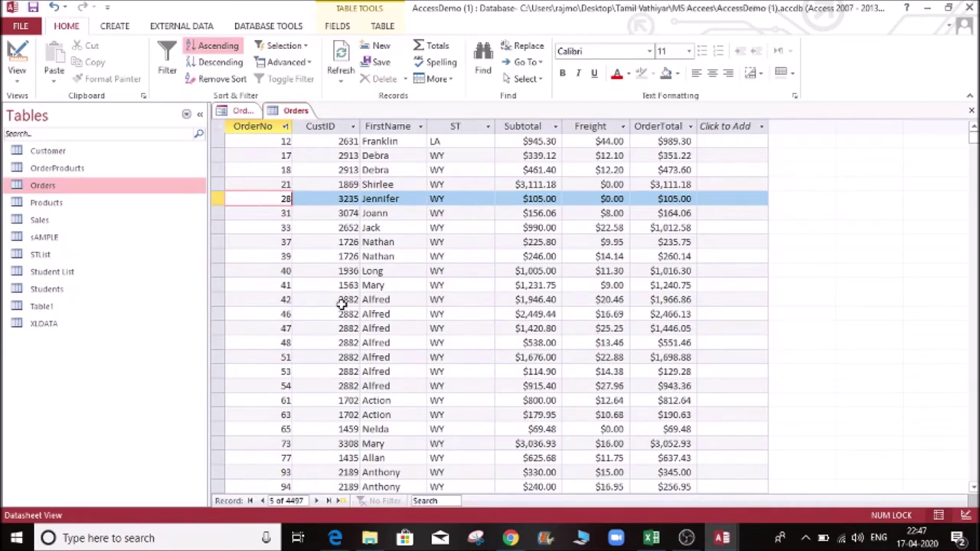
click(277, 270)
key(ctrl+Down)
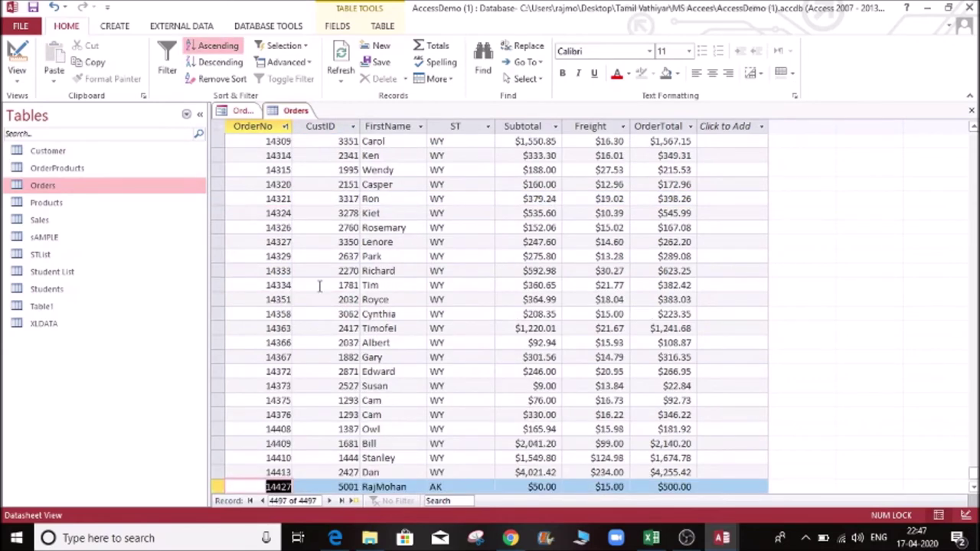
scroll(321, 286, down, 2)
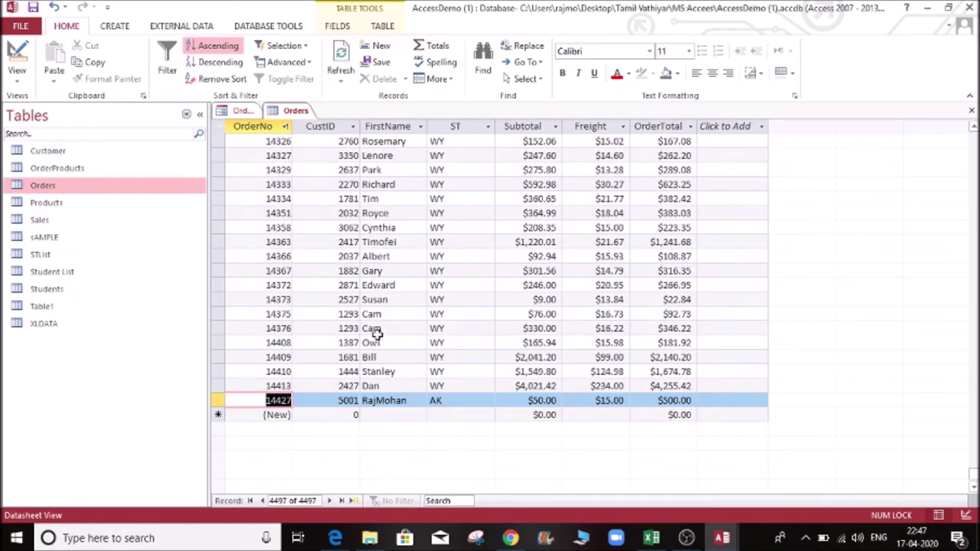
Step: Copy the order number of the WY order with the $246.00 subtotal and search the Orders form for it
click(407, 284)
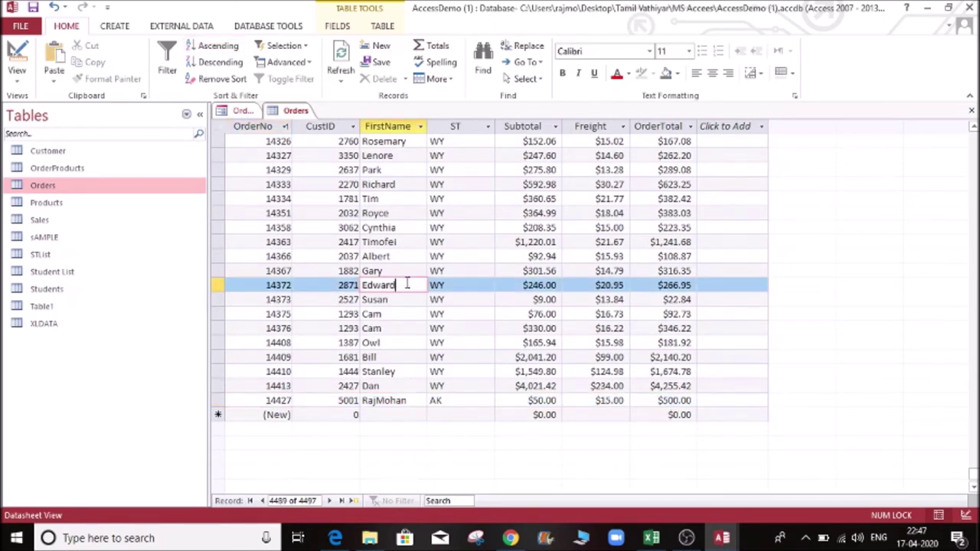
drag(408, 284, 301, 288)
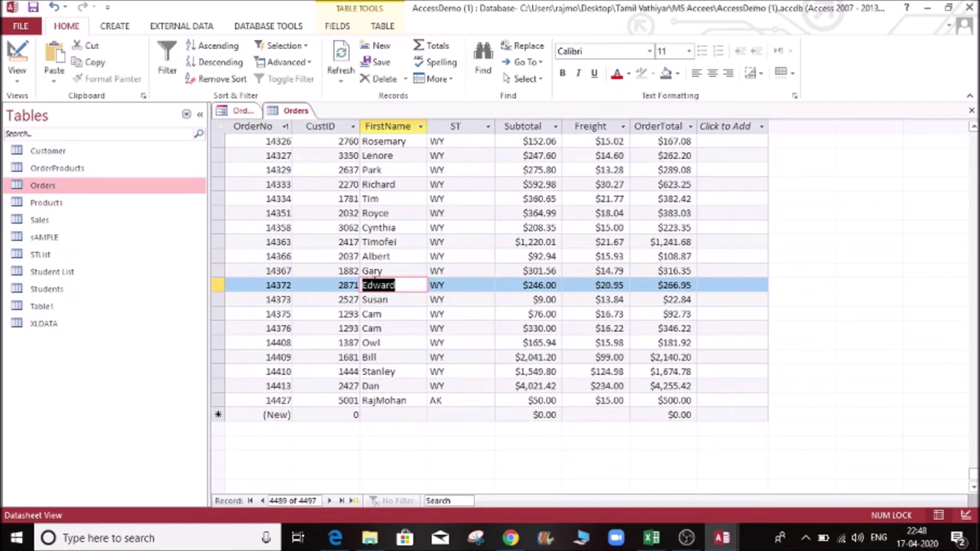
click(268, 285)
drag(256, 284, 306, 287)
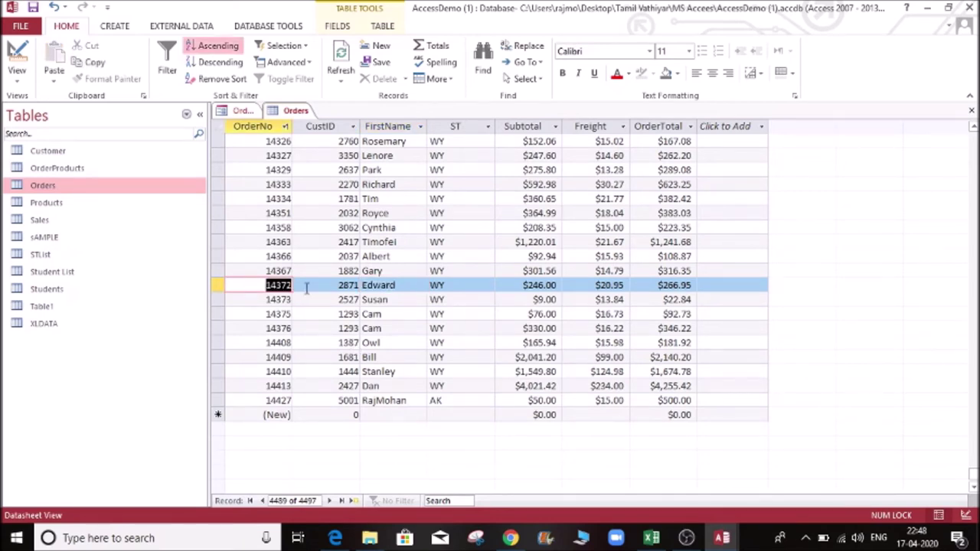
click(335, 300)
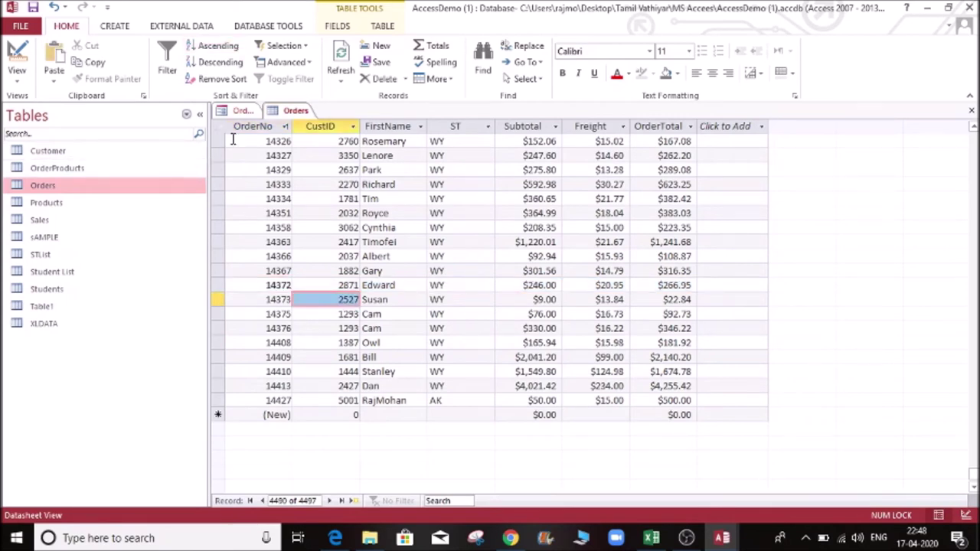
click(242, 112)
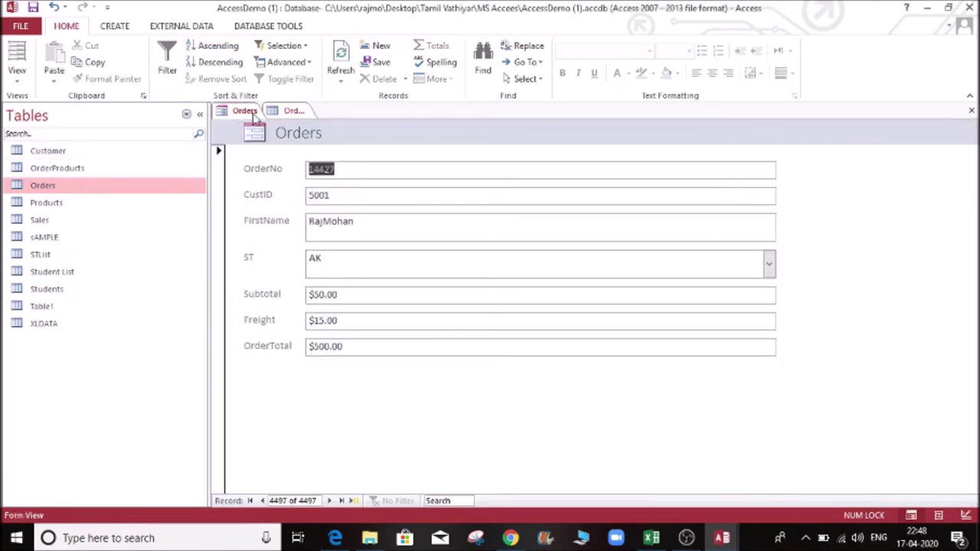
click(452, 501)
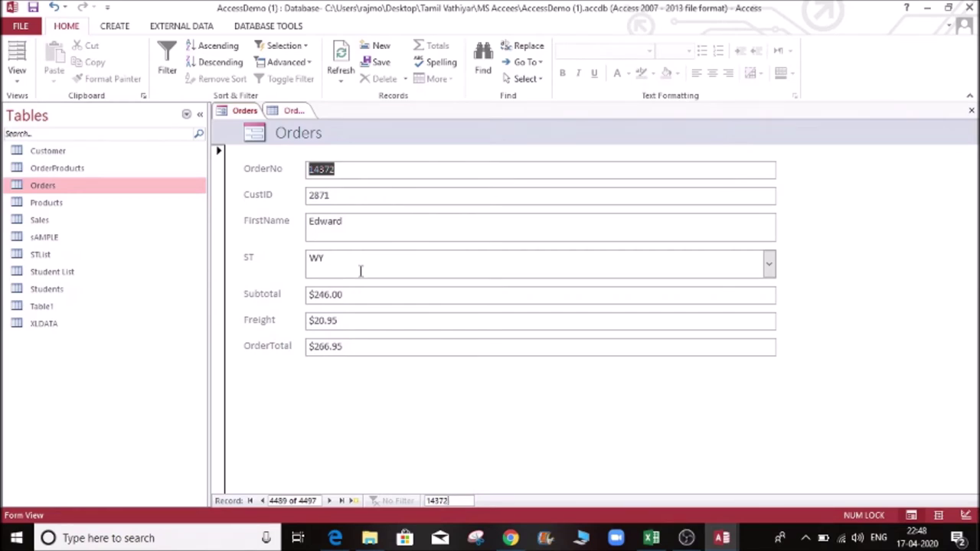
click(17, 70)
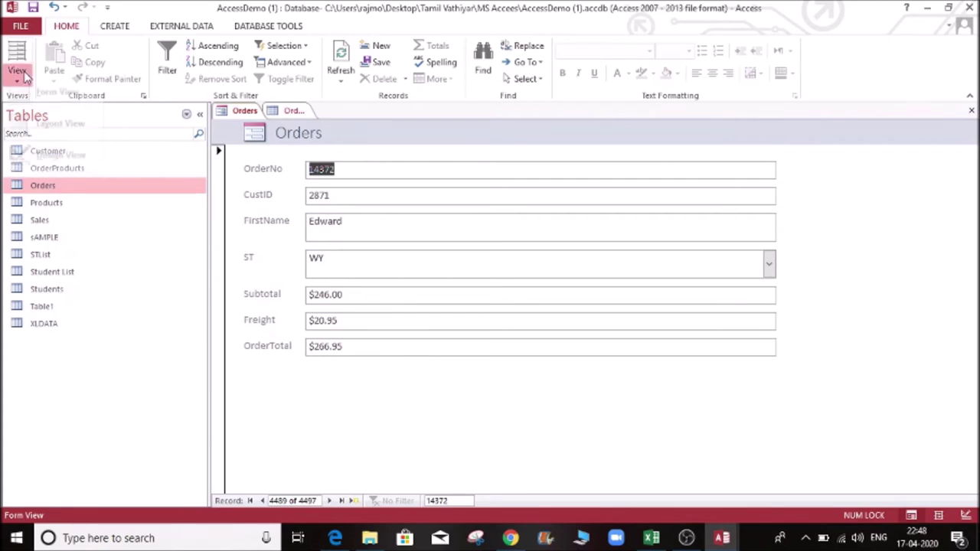
click(326, 420)
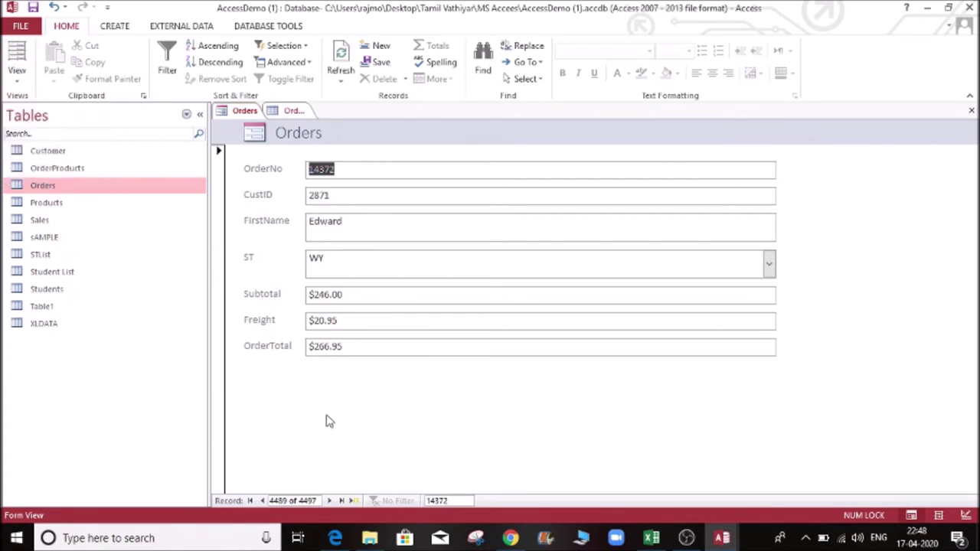
Step: Append the initial L to the FirstName of the order found in the form
click(374, 222)
key(Caps_Lock)
text(L)
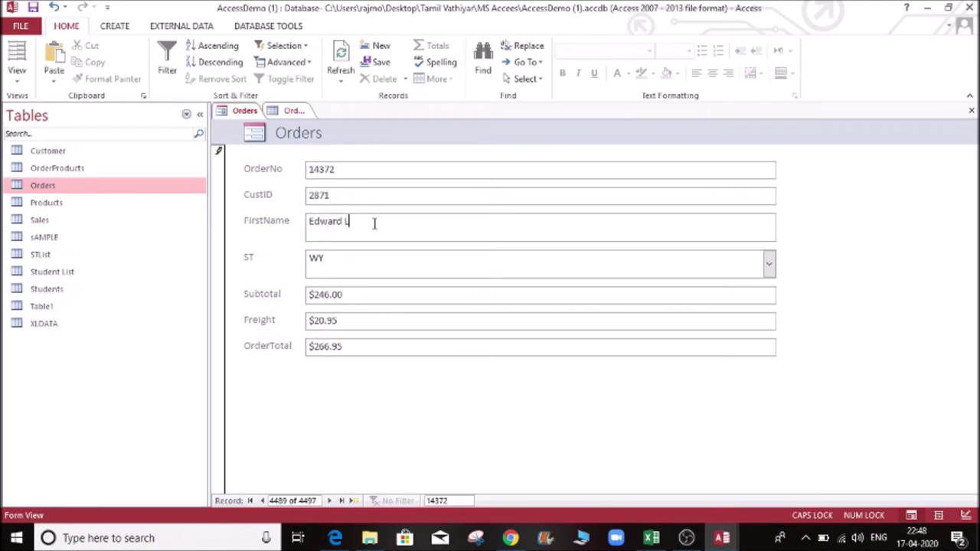
Step: Delete the found order's entire record through the form and confirm the deletion
click(269, 221)
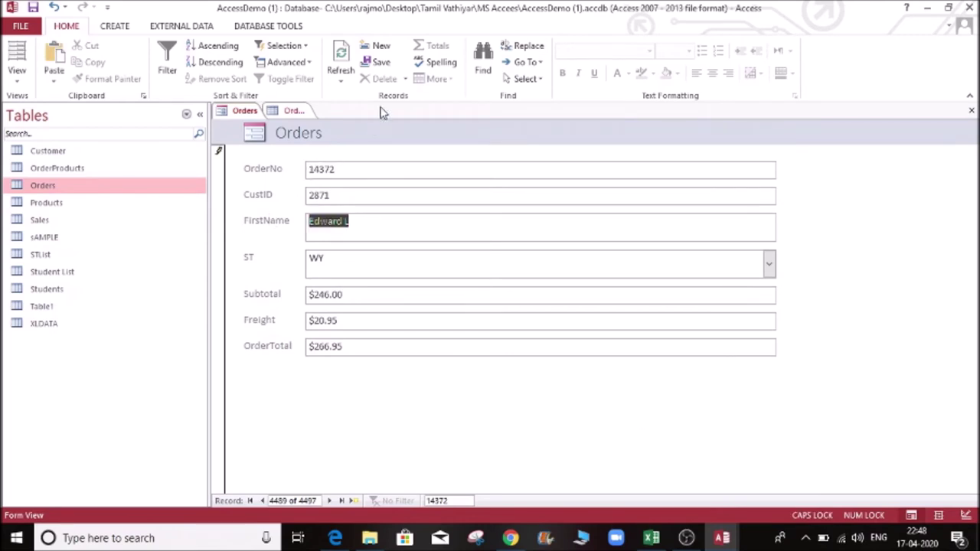
click(406, 79)
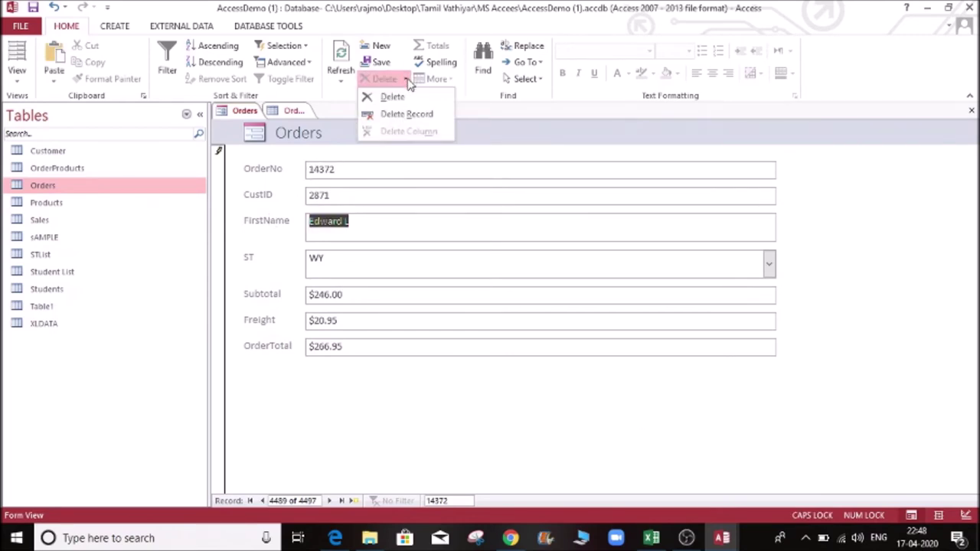
click(423, 117)
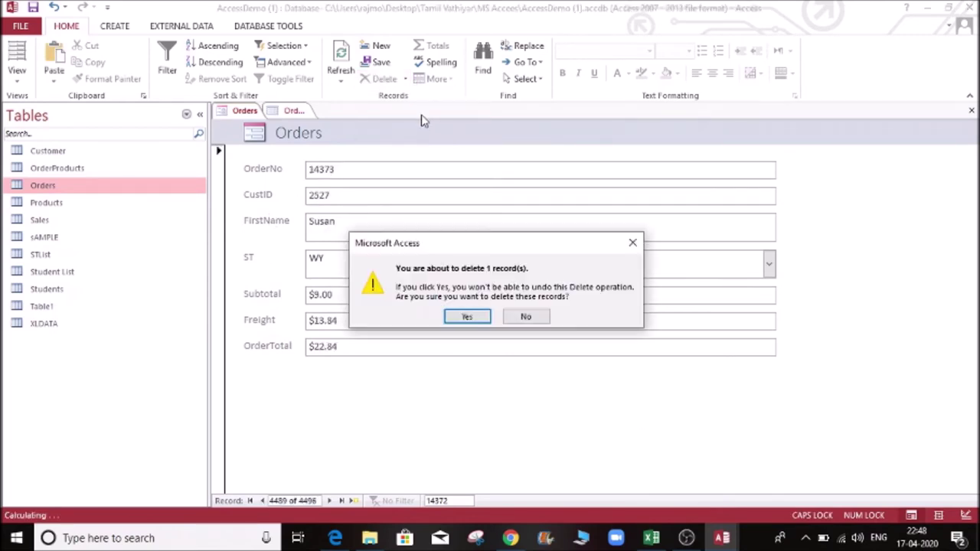
click(469, 317)
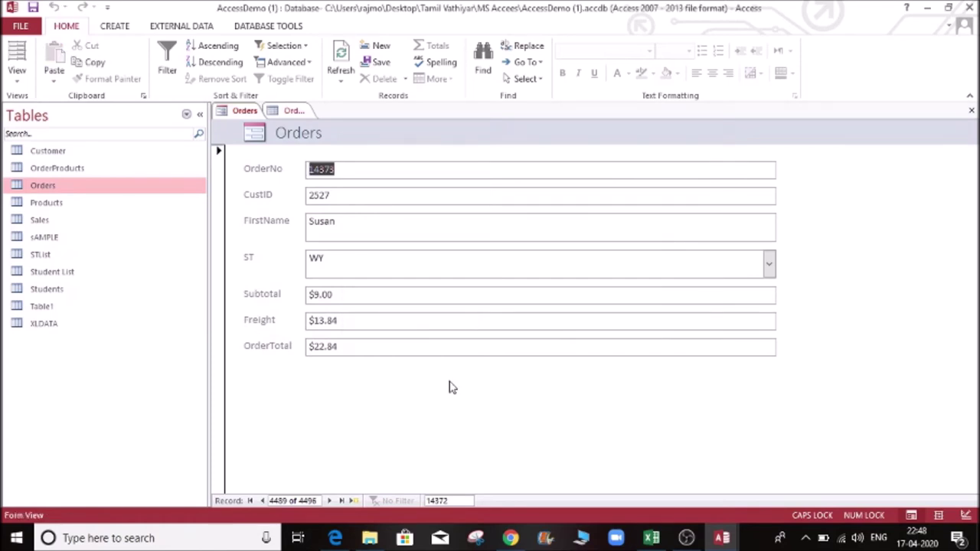
Step: Remove the row left by the deleted order from the Orders table's datasheet and confirm the deletion
click(460, 501)
click(237, 113)
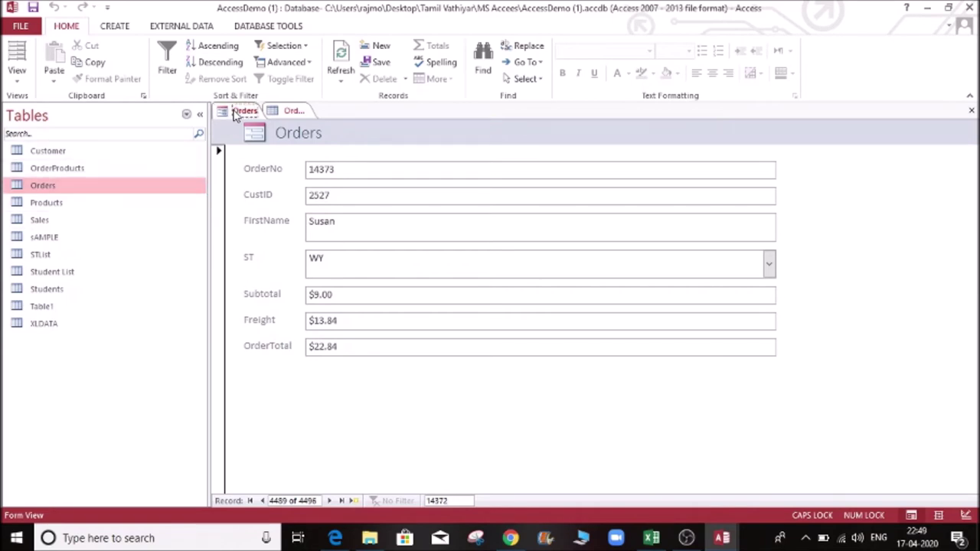
click(293, 111)
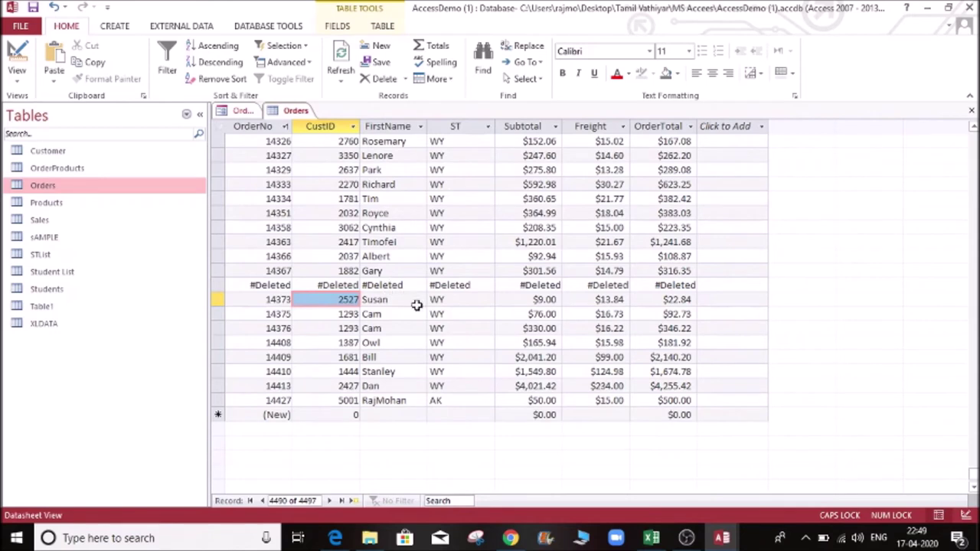
key(Tab)
click(220, 285)
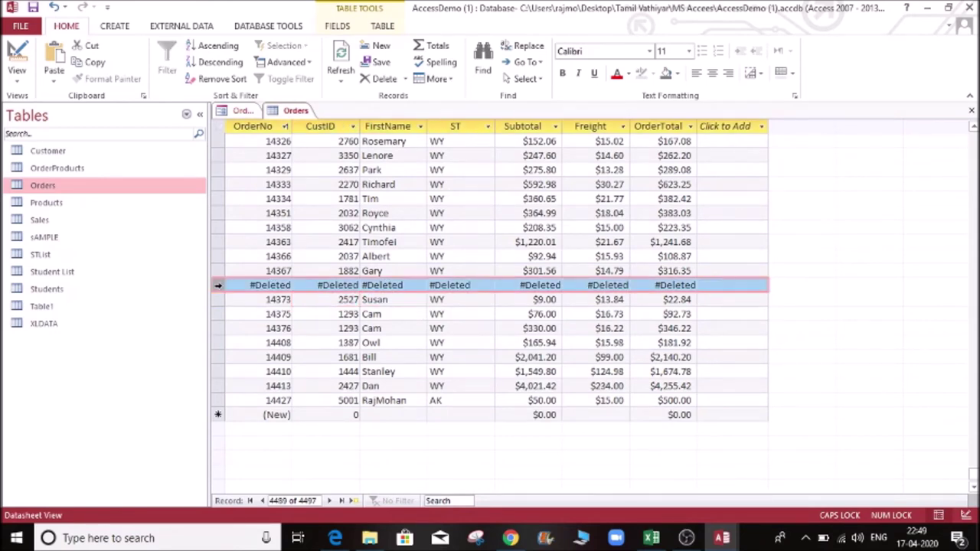
key(Delete)
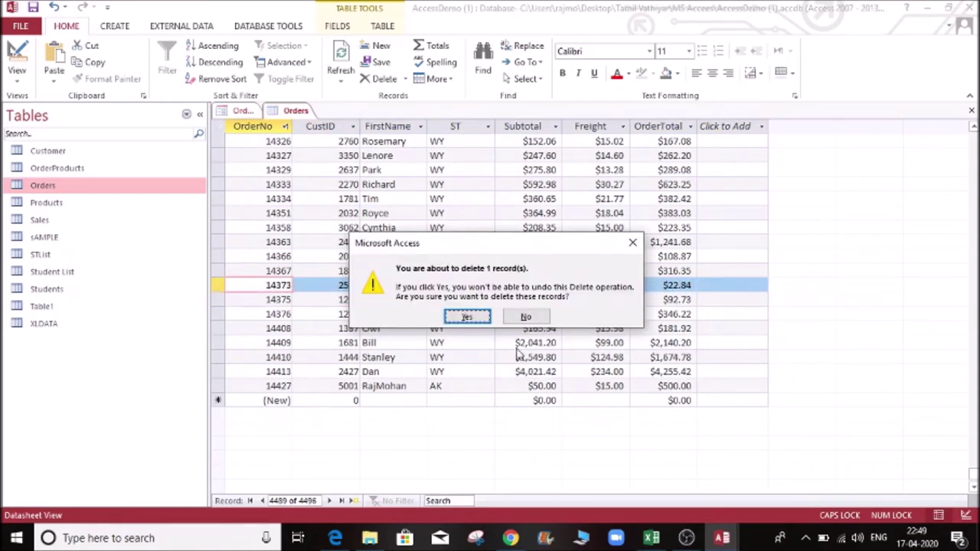
click(469, 317)
click(450, 242)
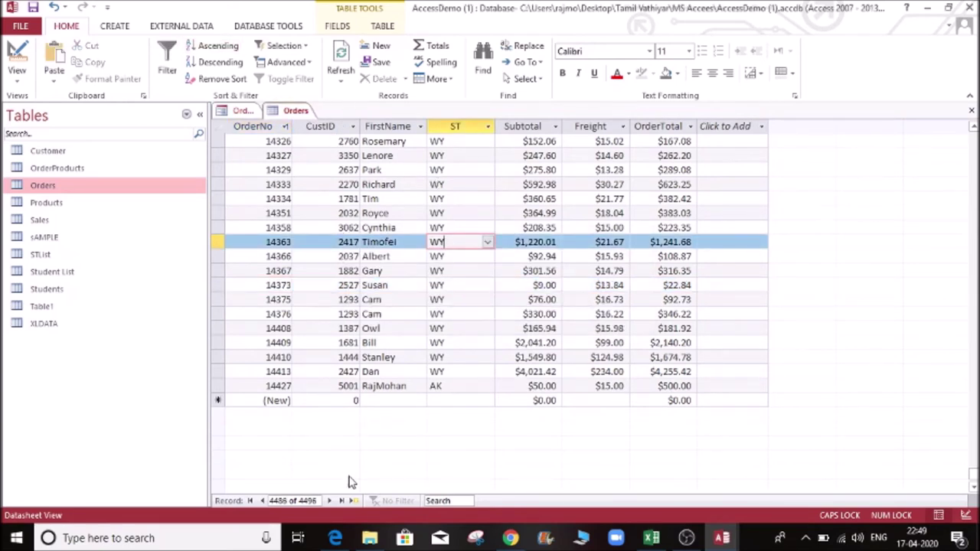
Step: Remove the last letter of the FirstName in the displayed form order, run a spelling check and cancel it at the last order
click(240, 111)
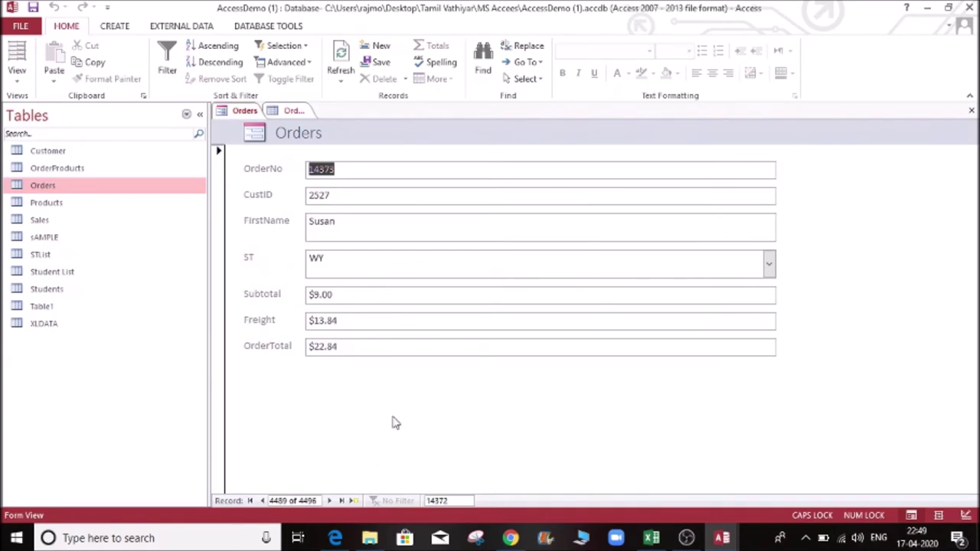
click(341, 198)
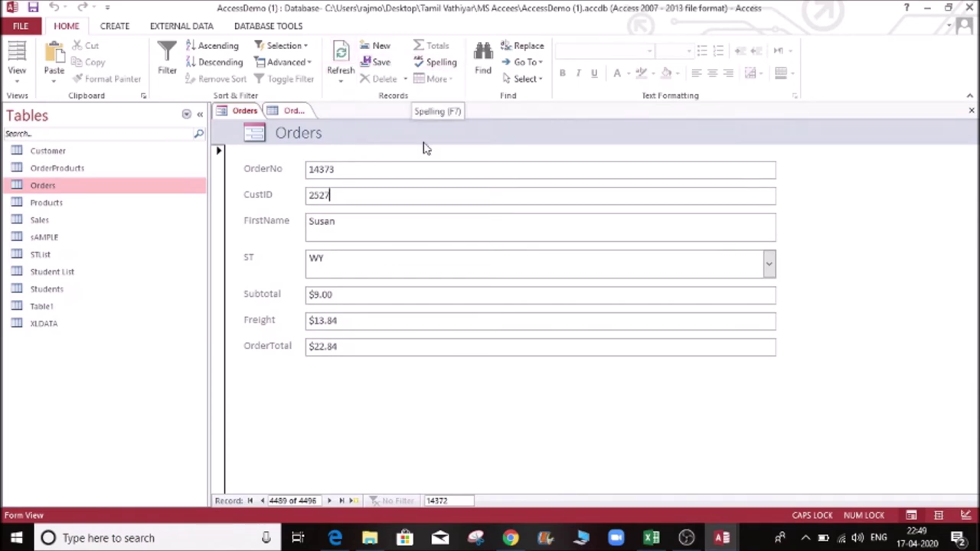
key(BackSpace)
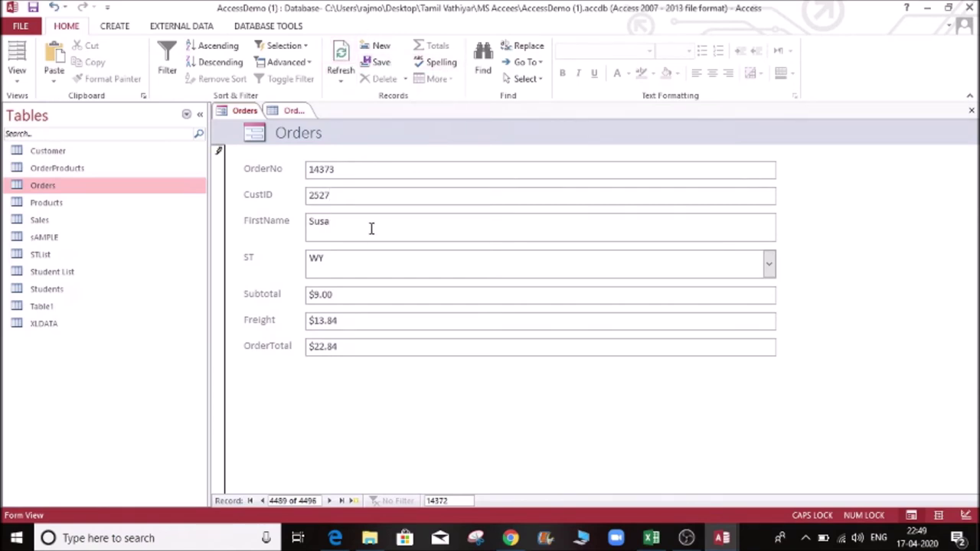
click(436, 64)
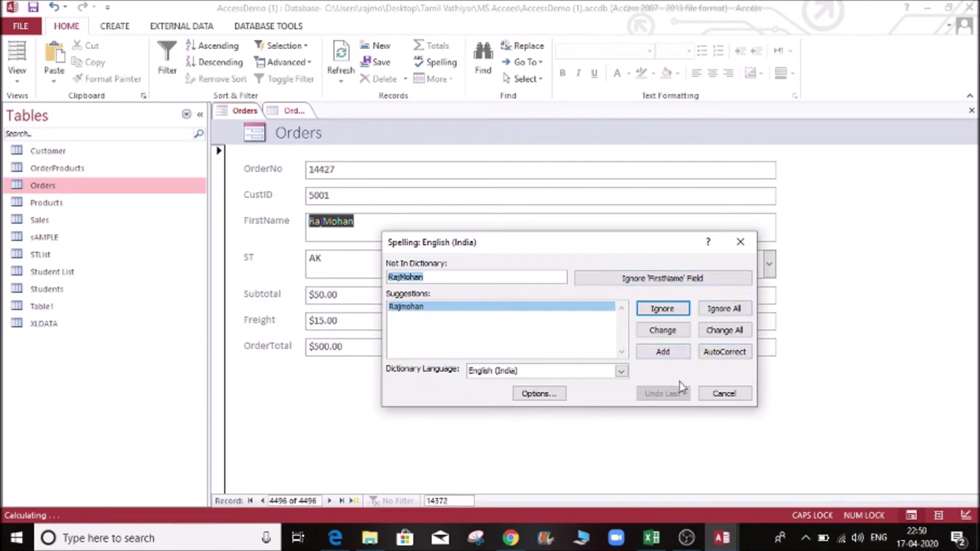
click(724, 393)
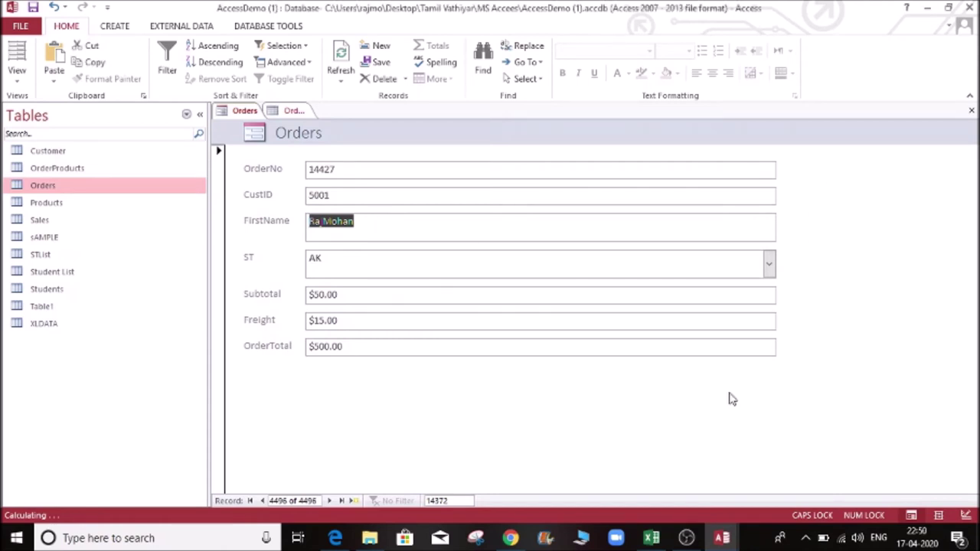
text(RajMohan)
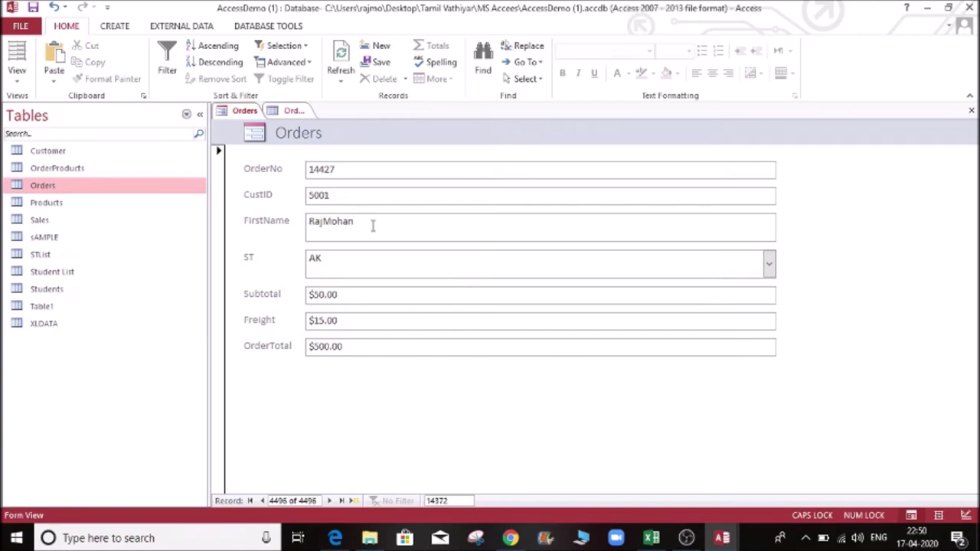
Step: Replace all occurrences of the last order's FirstName with its shortened form, matching any part of the field, and close Find and Replace
click(525, 47)
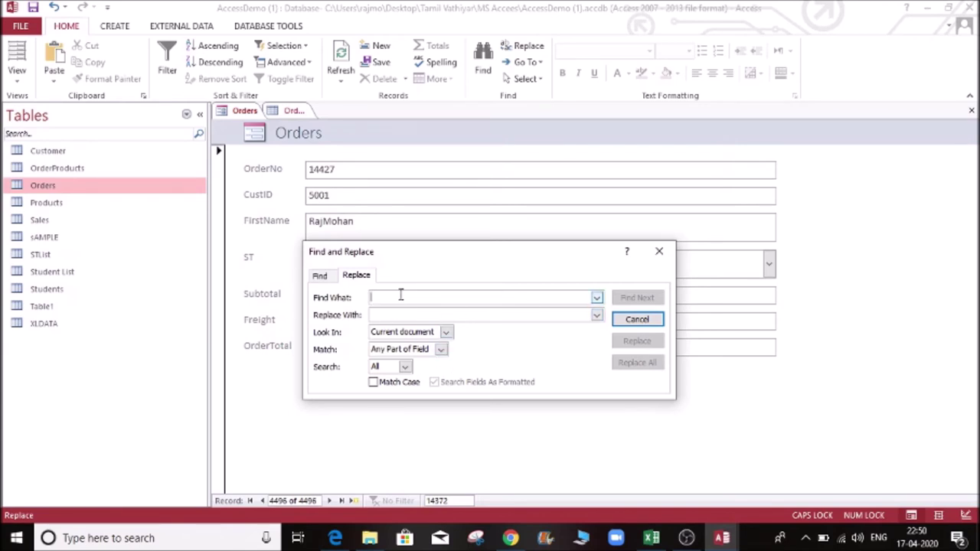
text(RajM)
key(Caps_Lock)
text(ohan)
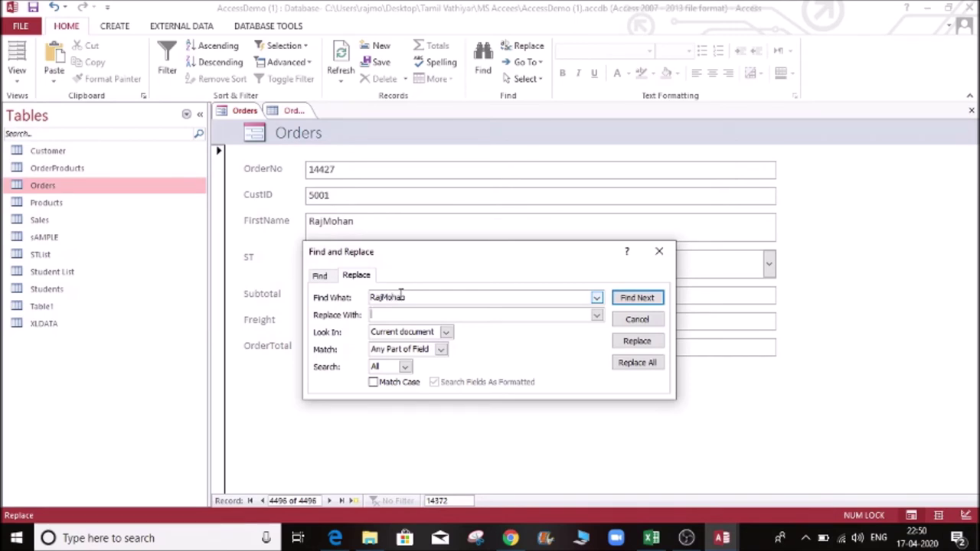
key(Caps_Lock)
text(M)
key(Caps_Lock)
text(ohan)
click(637, 363)
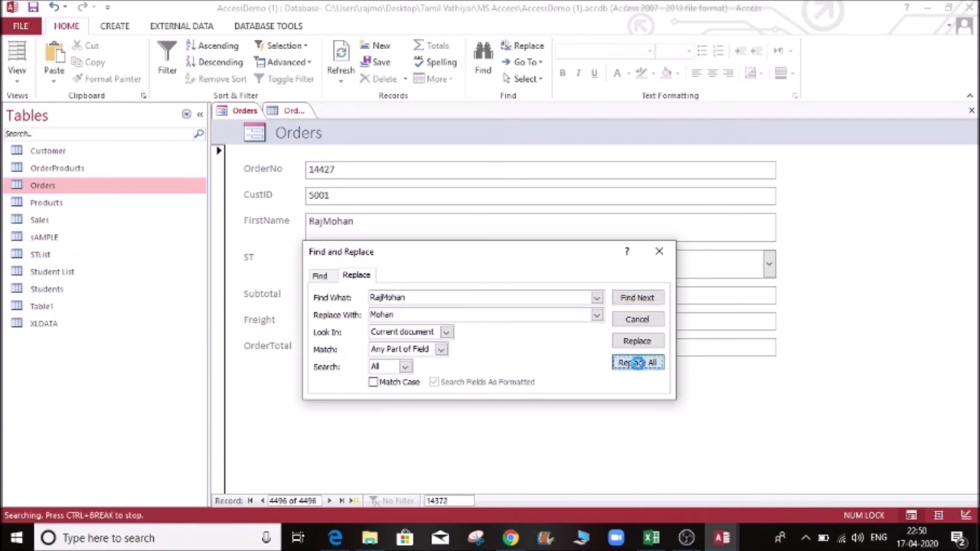
click(479, 311)
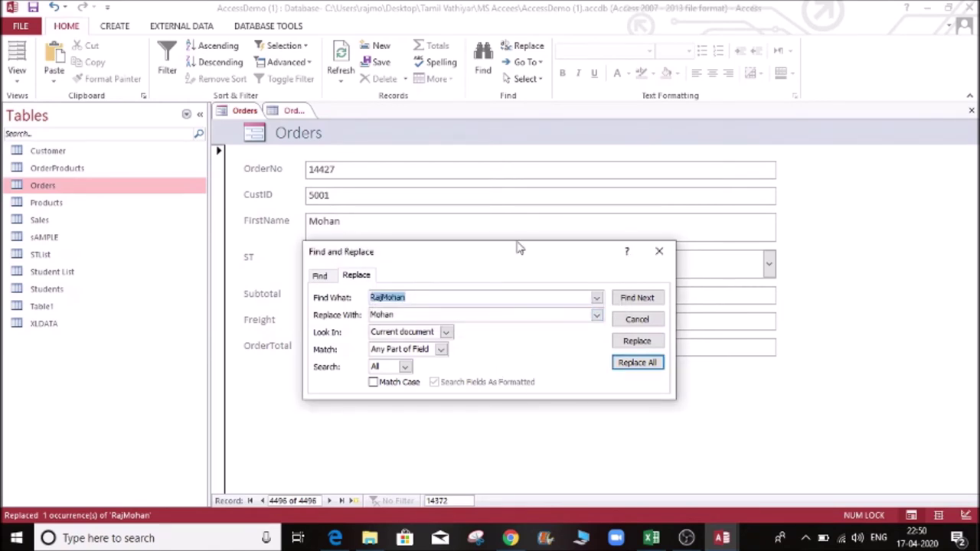
drag(515, 249, 374, 368)
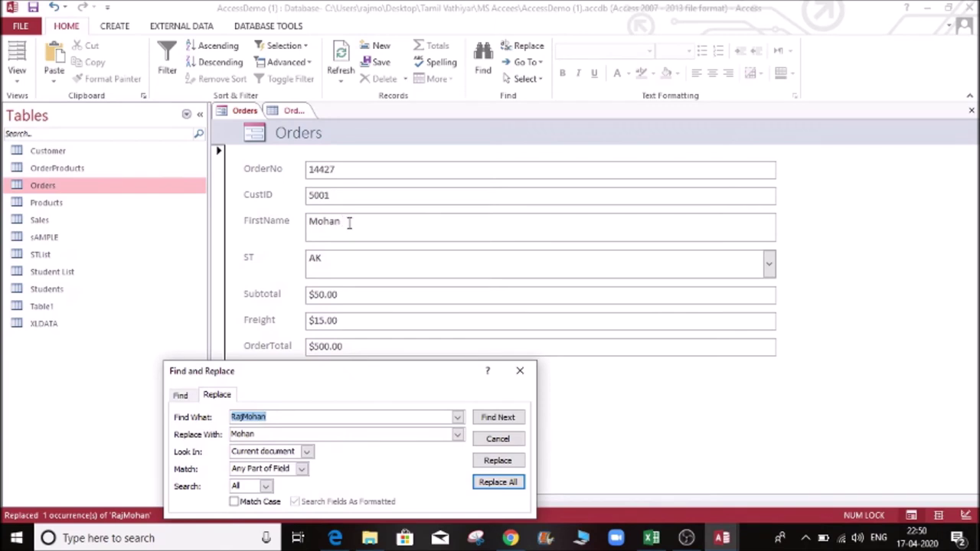
click(520, 370)
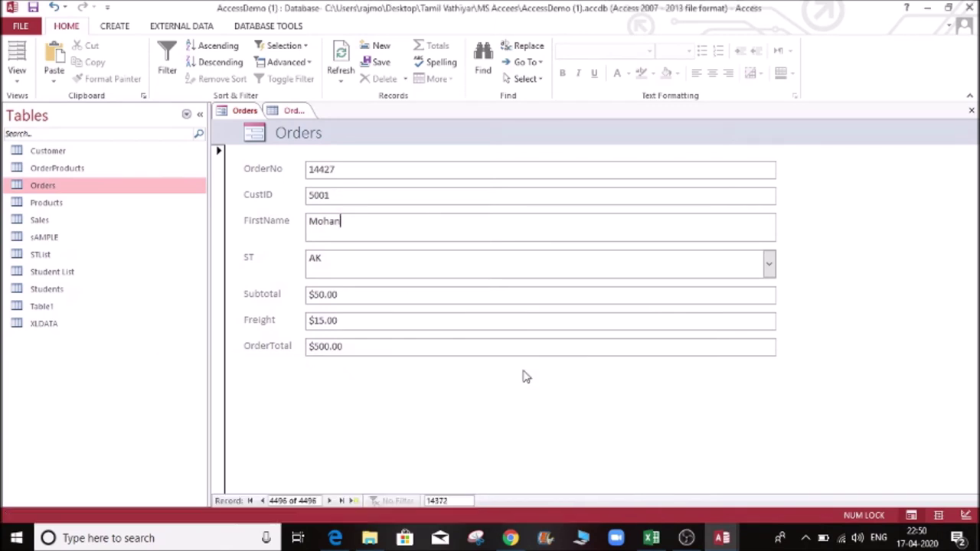
click(173, 82)
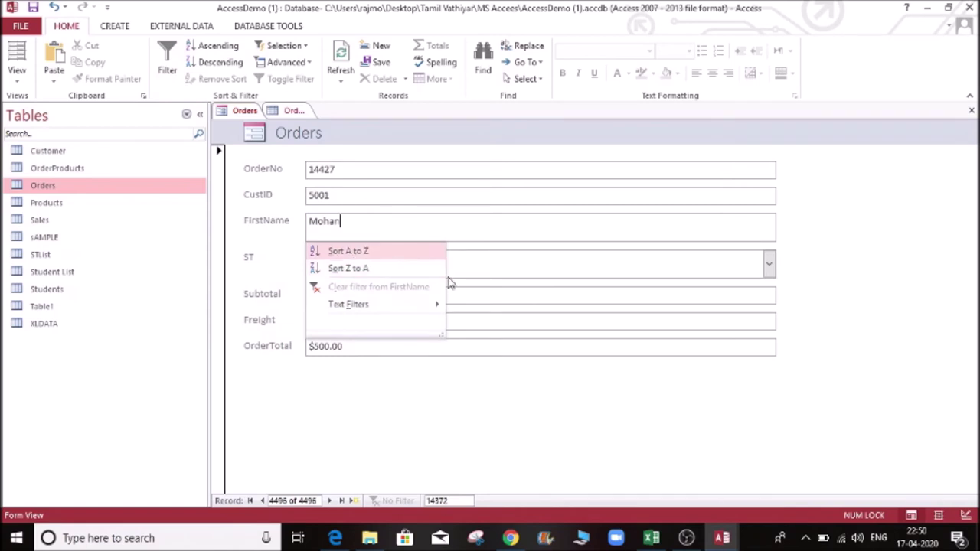
click(907, 261)
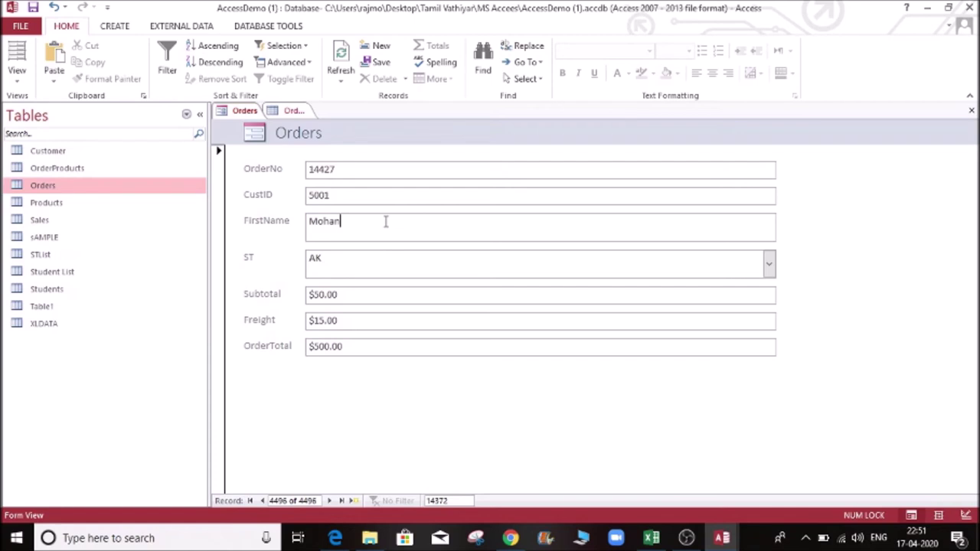
Step: Switch the Orders form to Layout View and insert a check box between the ST and Subtotal fields
click(17, 76)
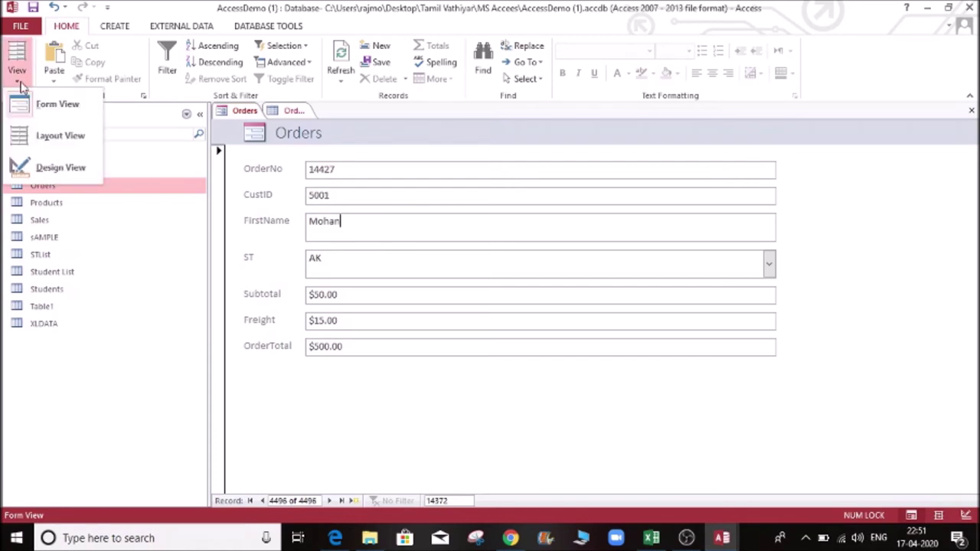
click(46, 135)
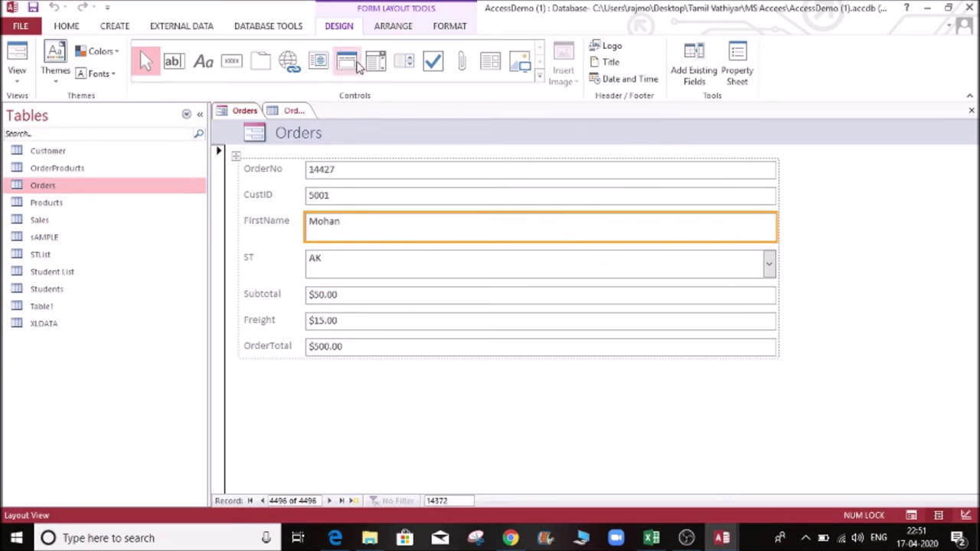
click(434, 68)
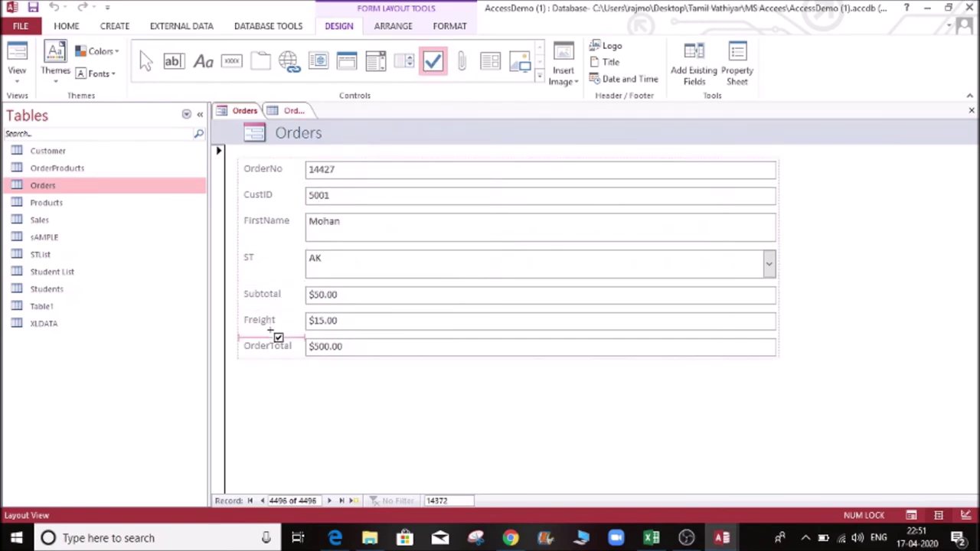
click(278, 292)
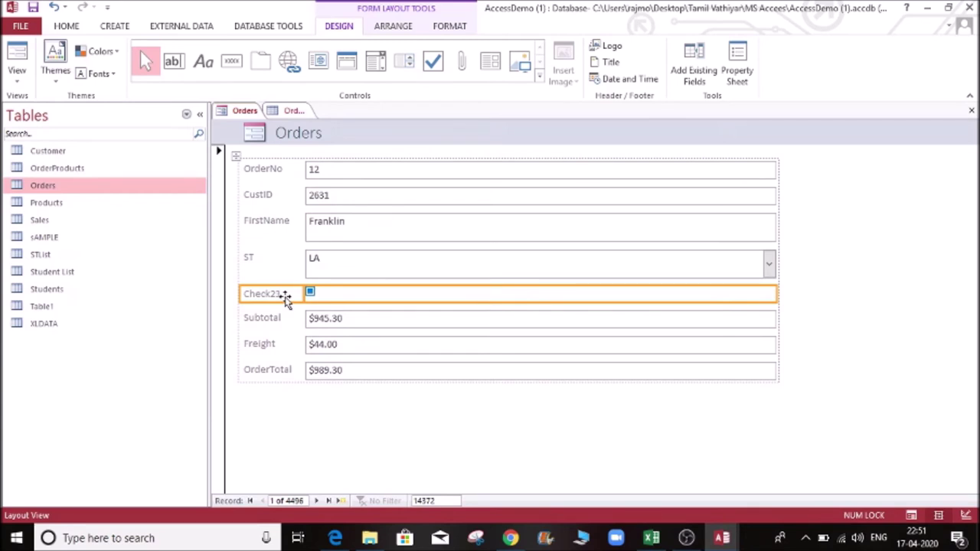
click(858, 288)
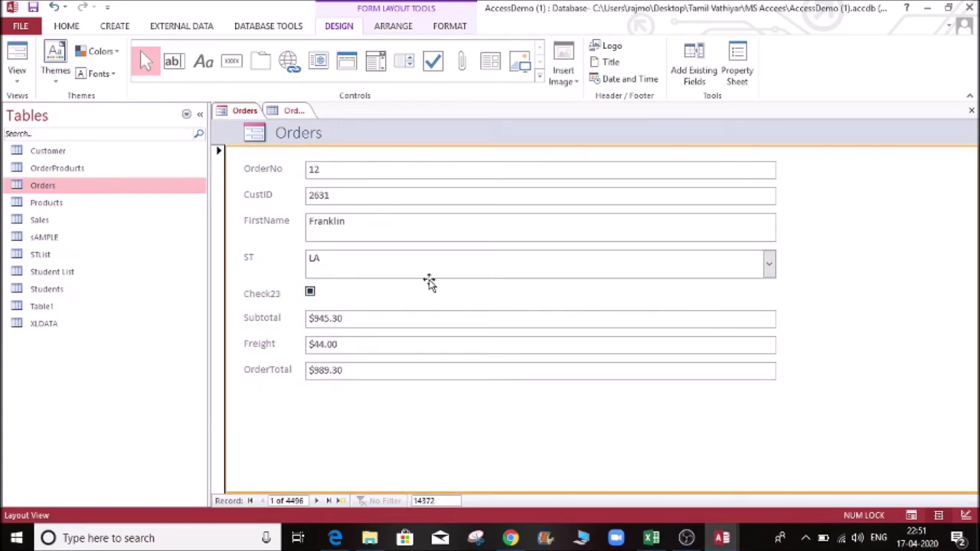
Step: Change the label of the check box to HNI
click(312, 293)
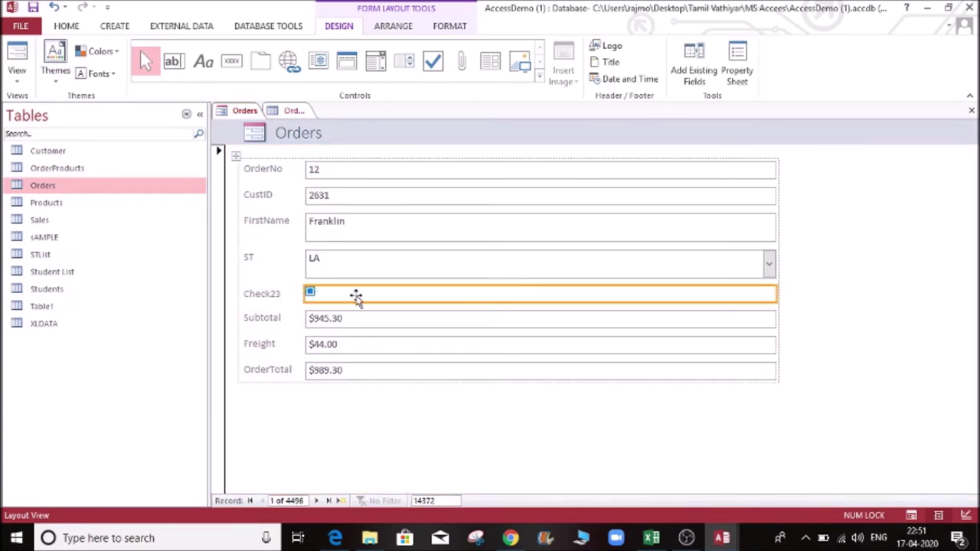
click(285, 296)
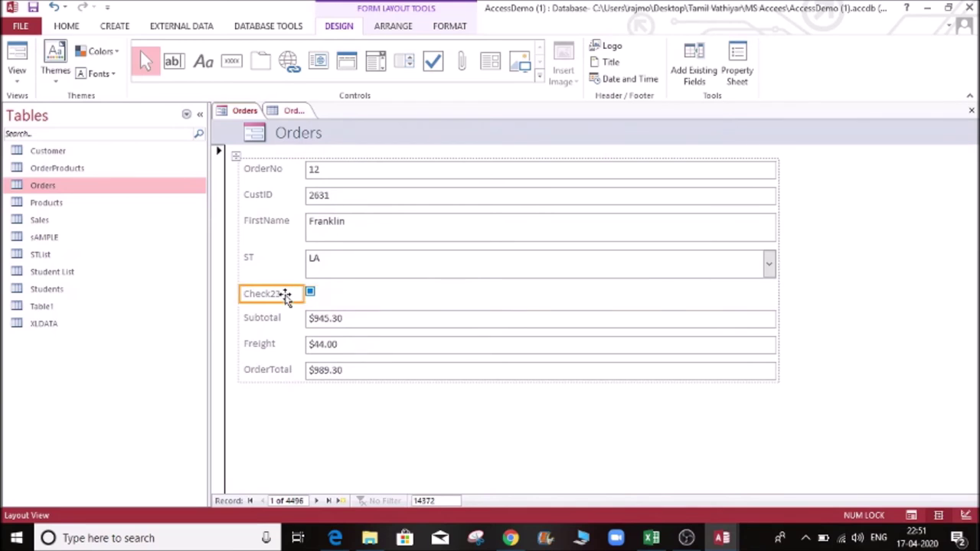
click(285, 294)
key(BackSpace)
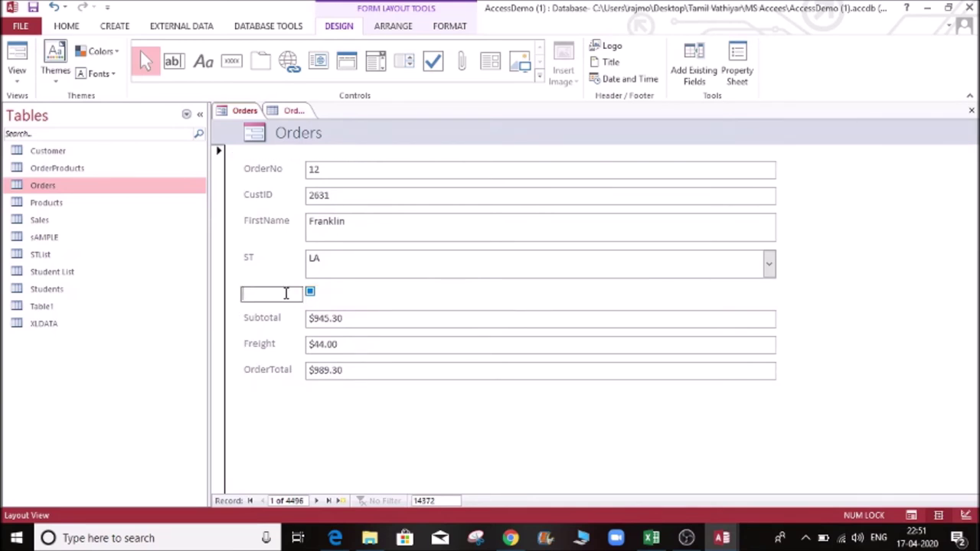
key(Caps_Lock)
text(PA)
key(Caps_Lock)
text(gh)
key(Caps_Lock)
text(V)
key(Caps_Lock)
text(alue)
key(Caps_Lock)
text(C)
key(Caps_Lock)
key(Caps_Lock)
click(929, 302)
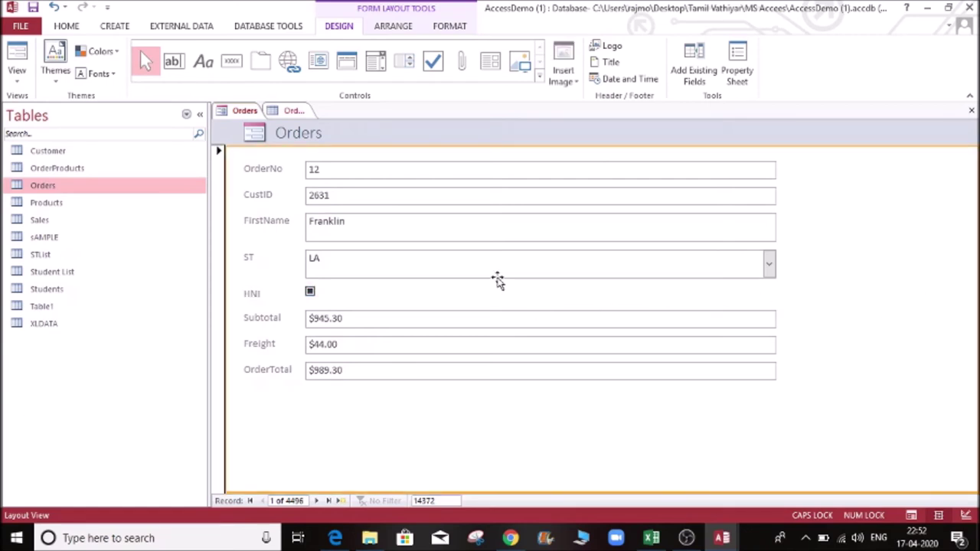
Step: Insert a list box below the HNI check box that gets its values from the STList table
click(309, 292)
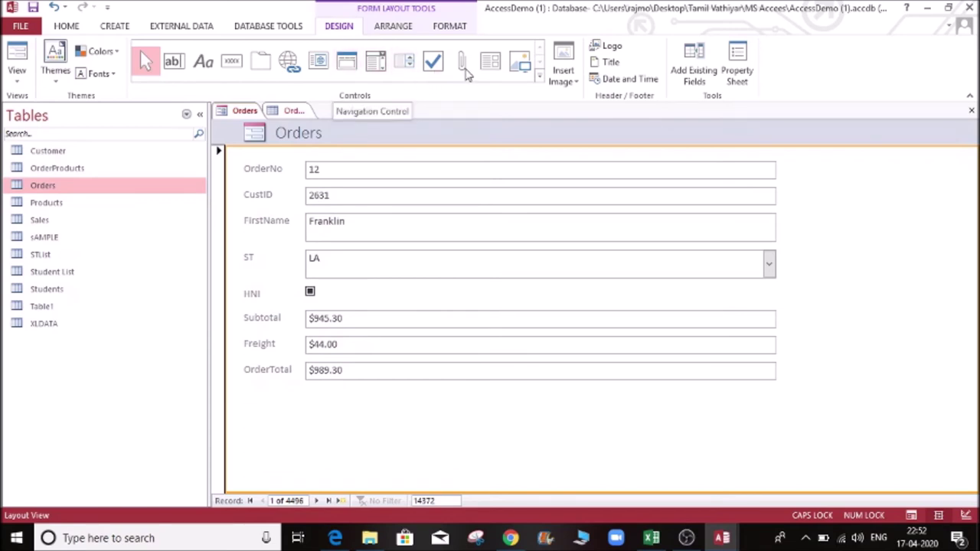
click(405, 125)
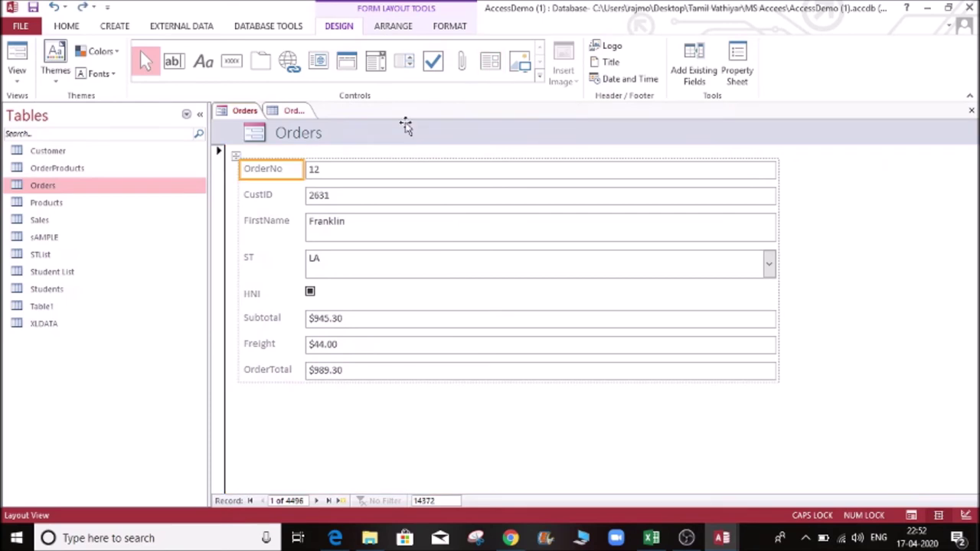
click(410, 67)
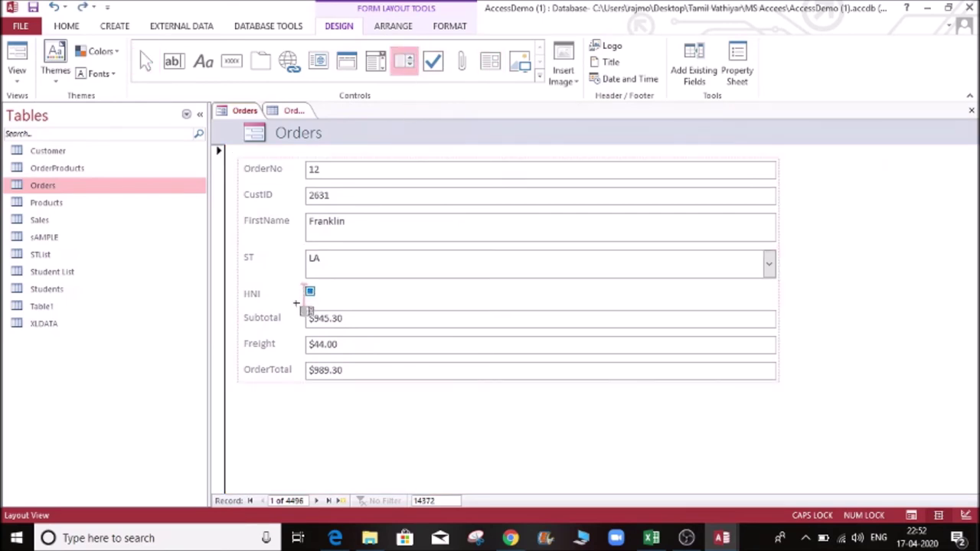
click(285, 316)
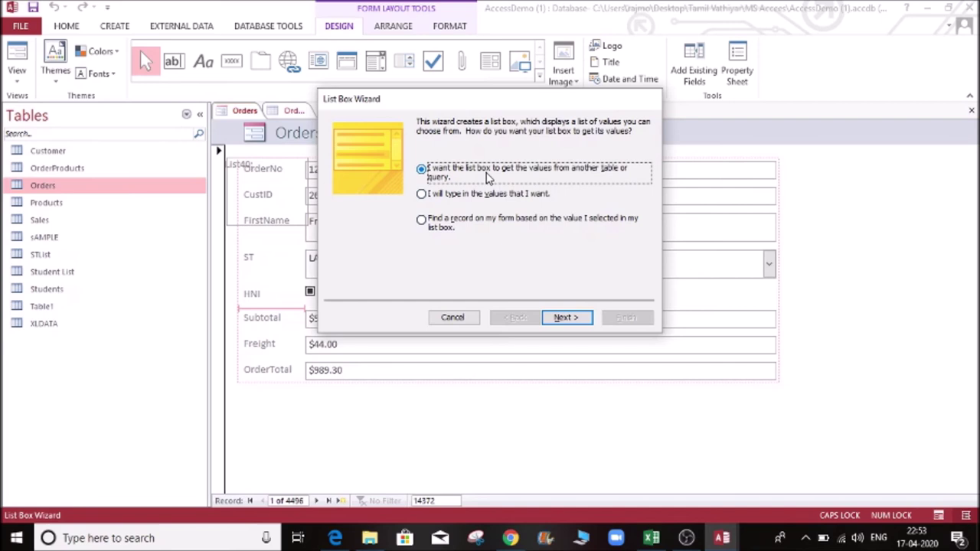
click(566, 318)
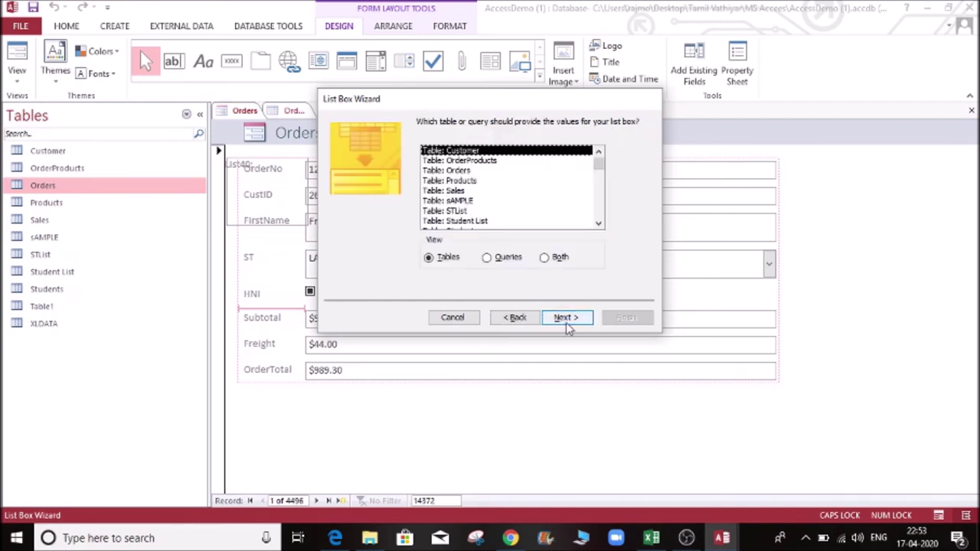
click(464, 212)
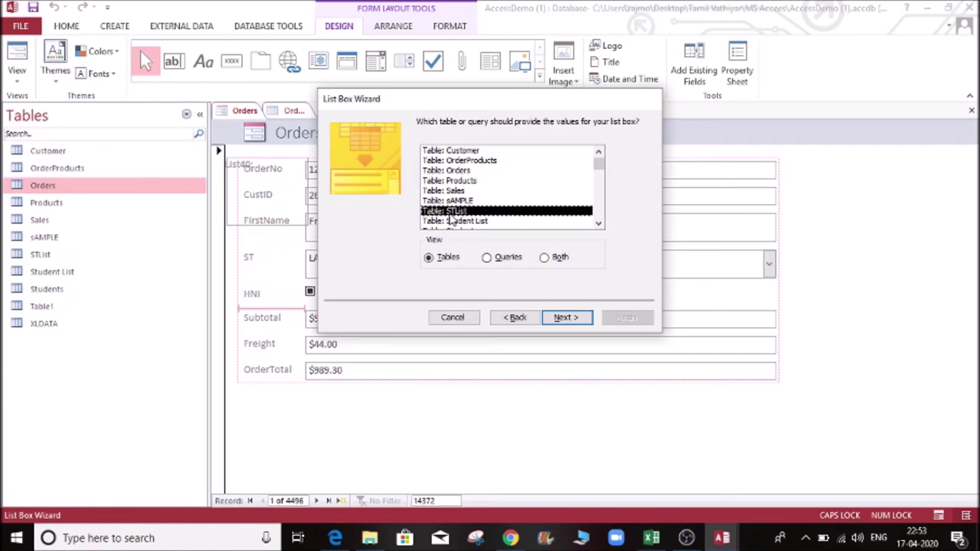
click(560, 318)
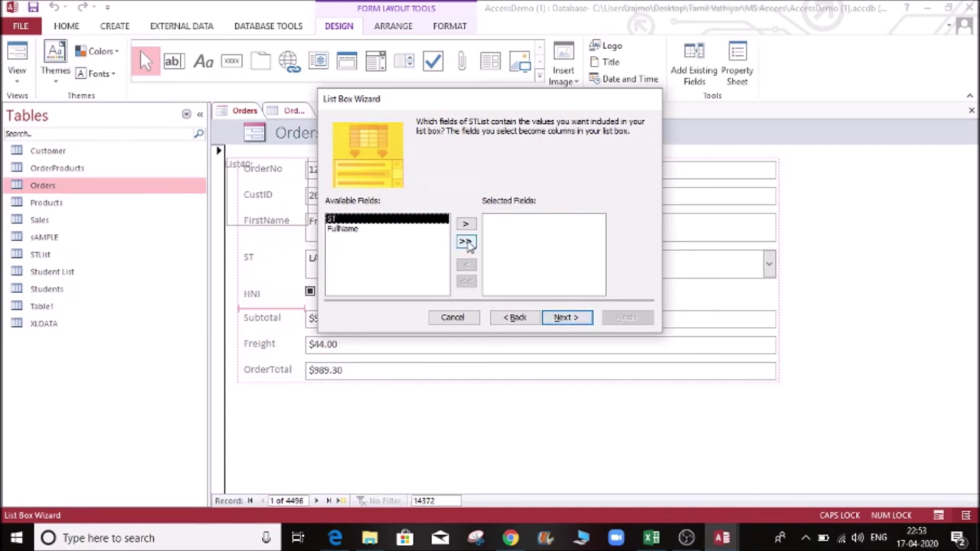
Step: Include both ST and FullName in the list box, sort it by ST in descending order and accept the column widths
click(465, 242)
click(564, 318)
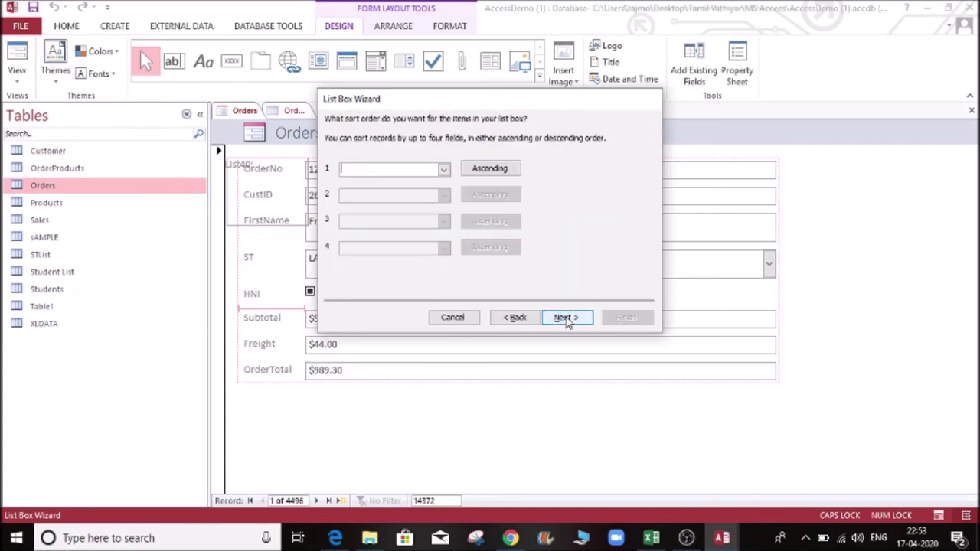
click(444, 171)
click(402, 192)
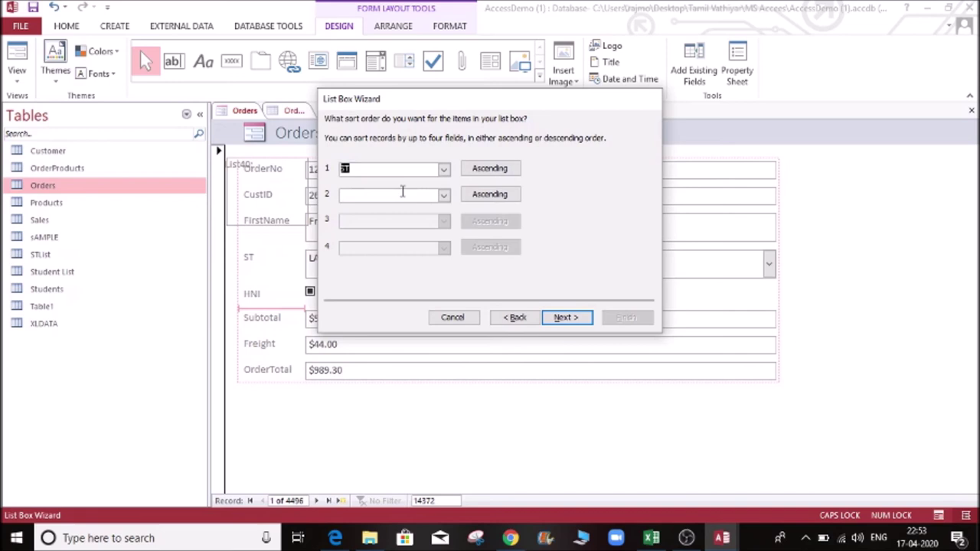
click(486, 170)
click(568, 317)
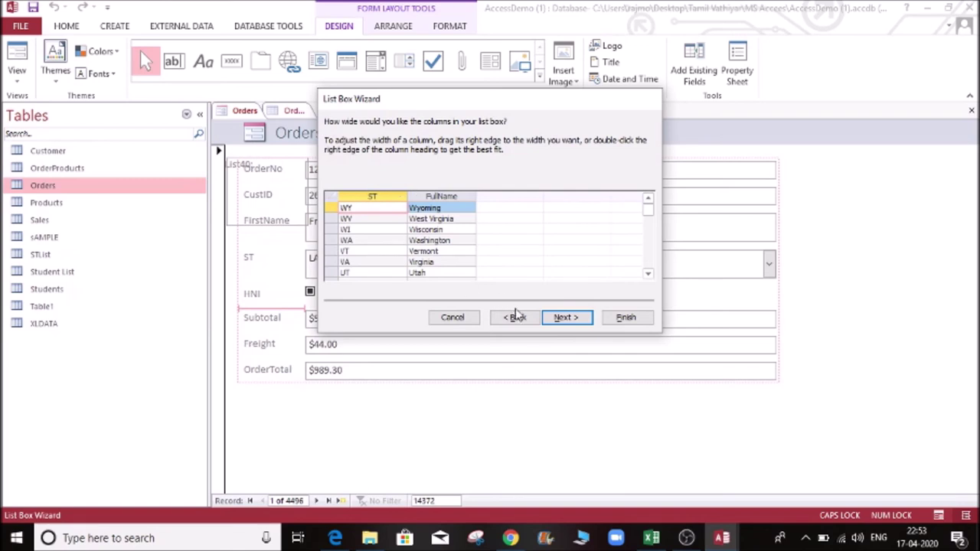
click(566, 317)
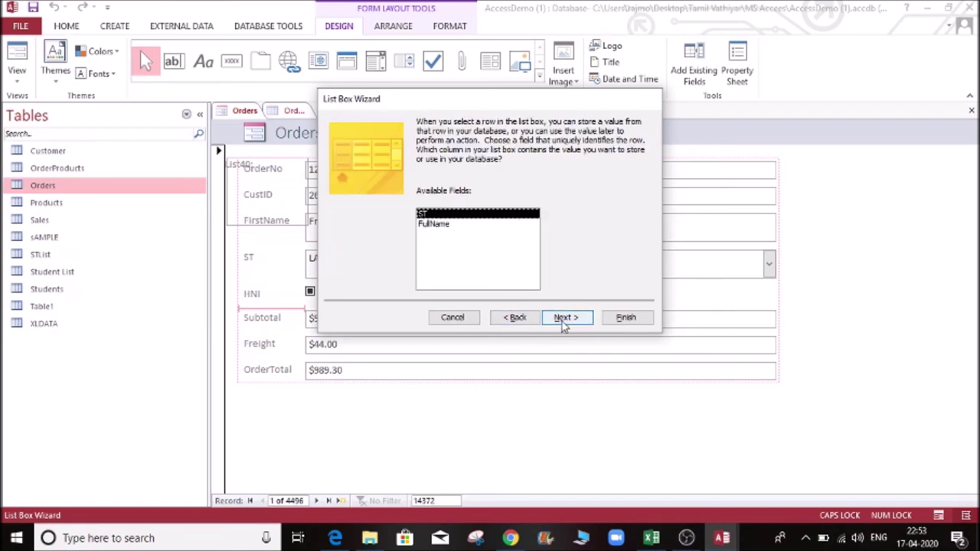
Step: Keep ST as the list box's value column and store the selected value in the ST field
click(566, 317)
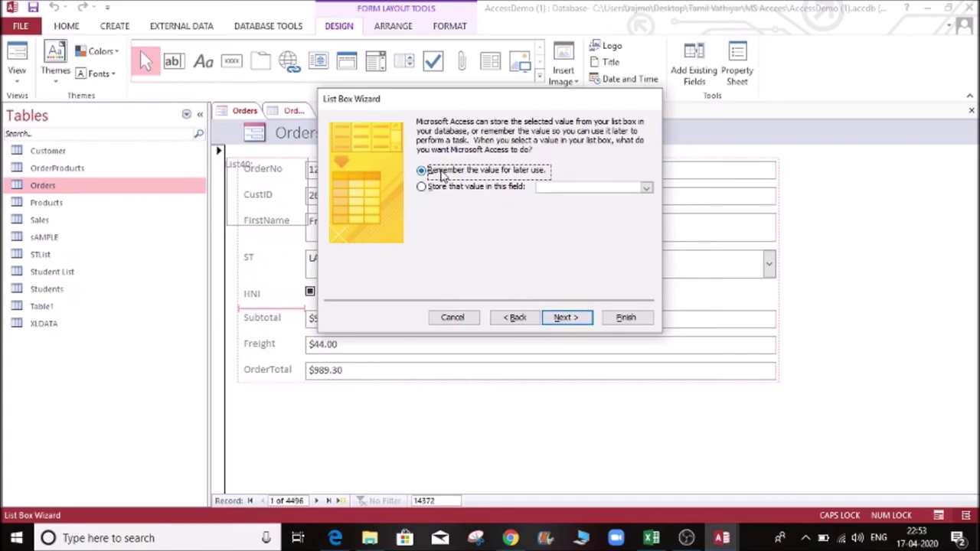
click(423, 191)
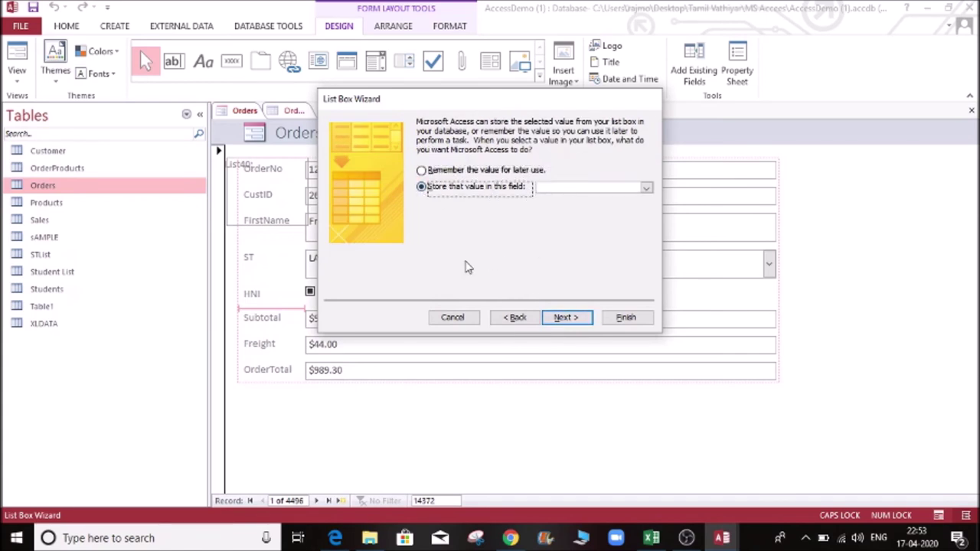
click(646, 188)
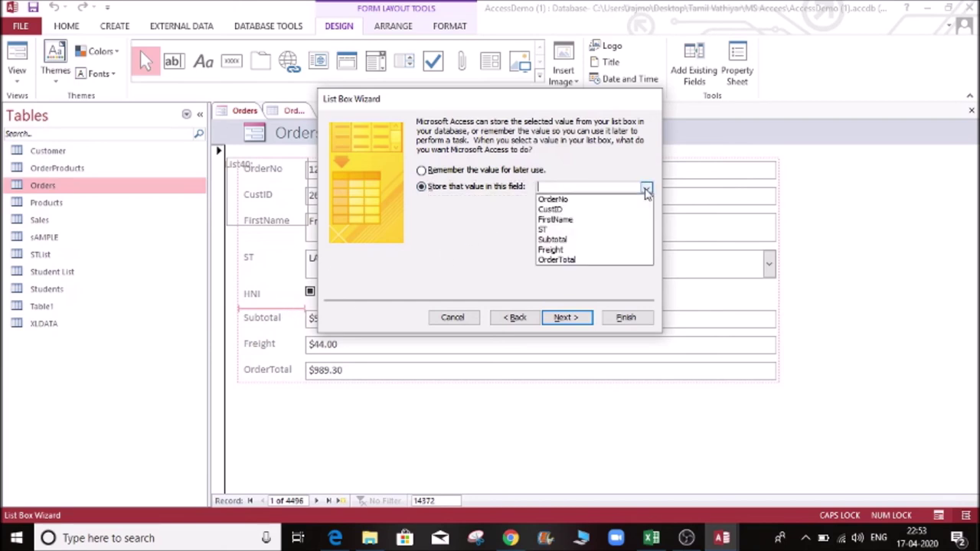
click(546, 229)
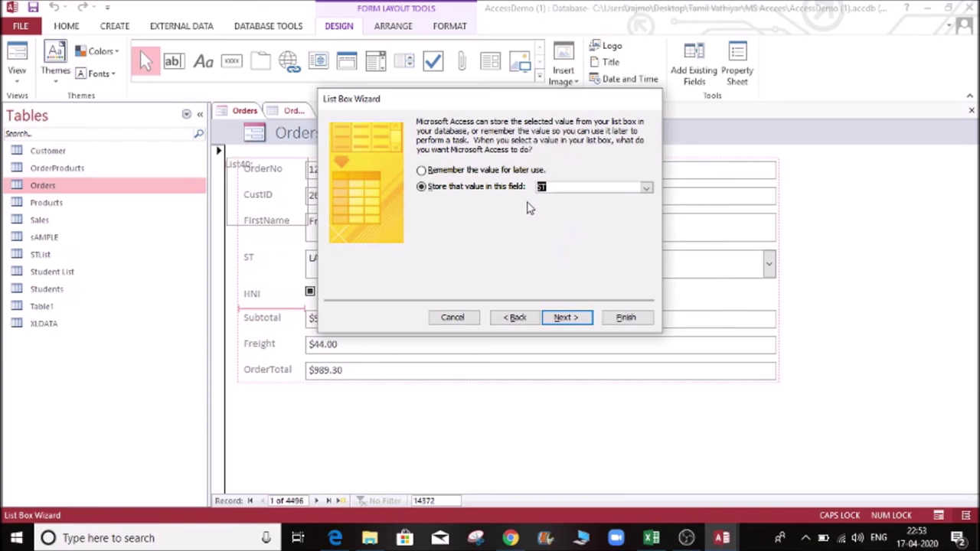
click(647, 189)
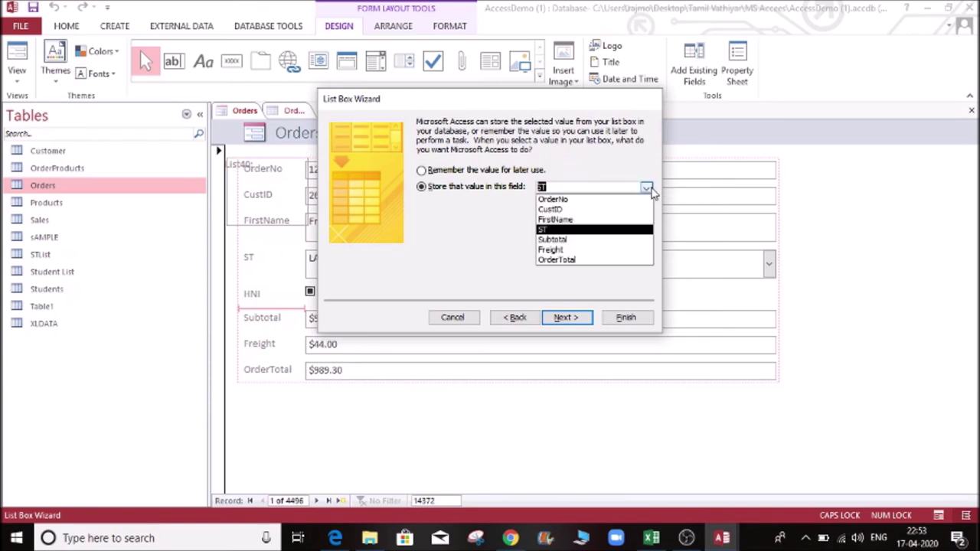
click(579, 227)
click(580, 318)
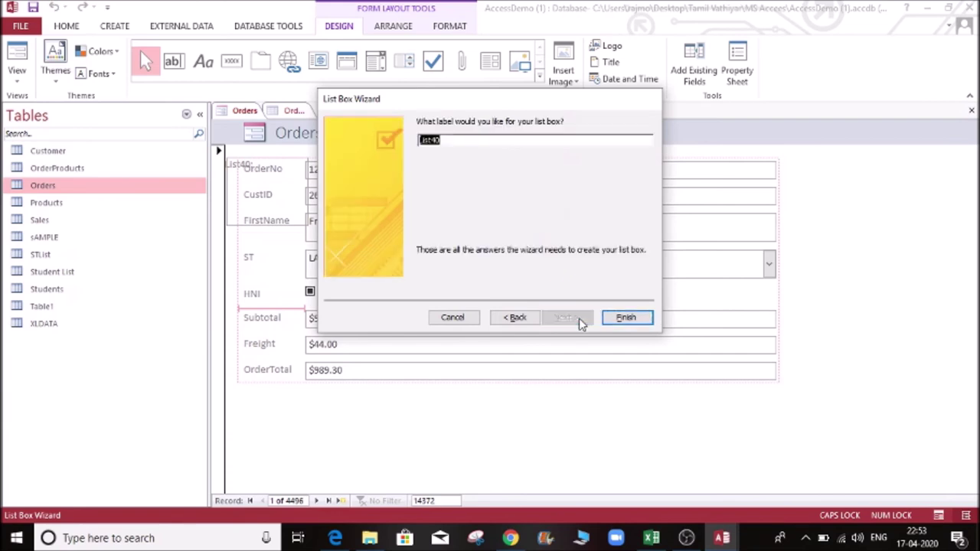
Step: Label the list box NewST List and finish creating it
click(455, 140)
key(Caps_Lock)
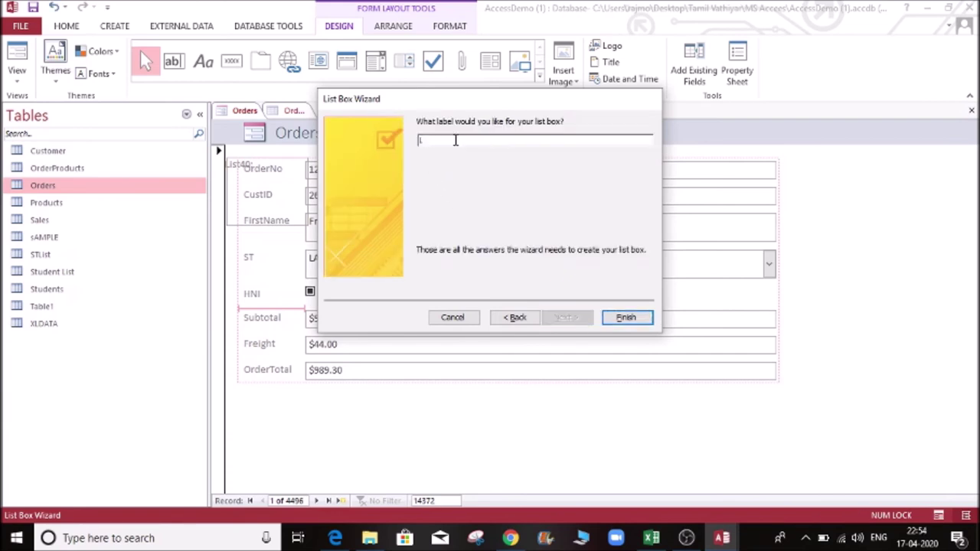
key(Caps_Lock)
text(M)
key(Caps_Lock)
text(ew)
key(Caps_Lock)
text(ST LIST)
key(Caps_Lock)
click(628, 317)
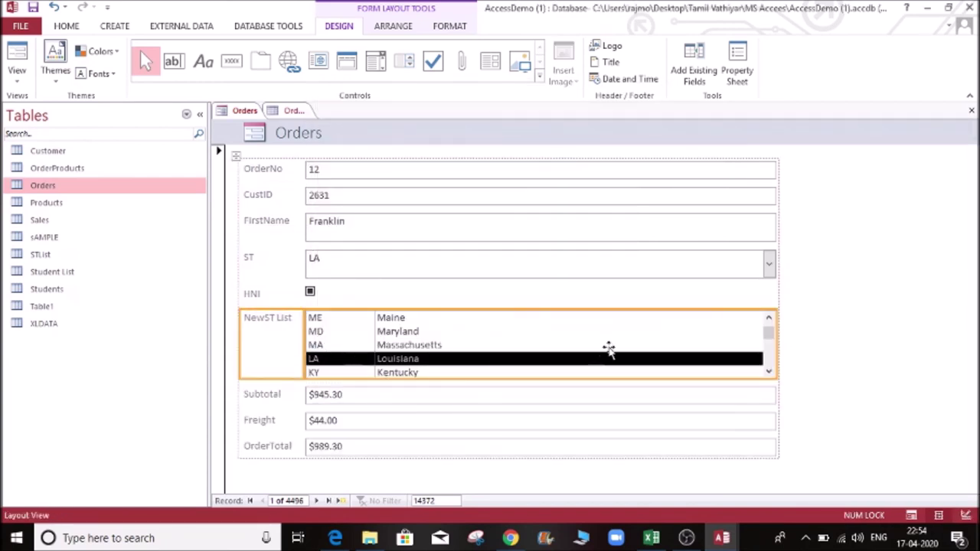
Step: Switch the form to Form View and use the NewST List box to change the first order's state to Wisconsin
click(411, 324)
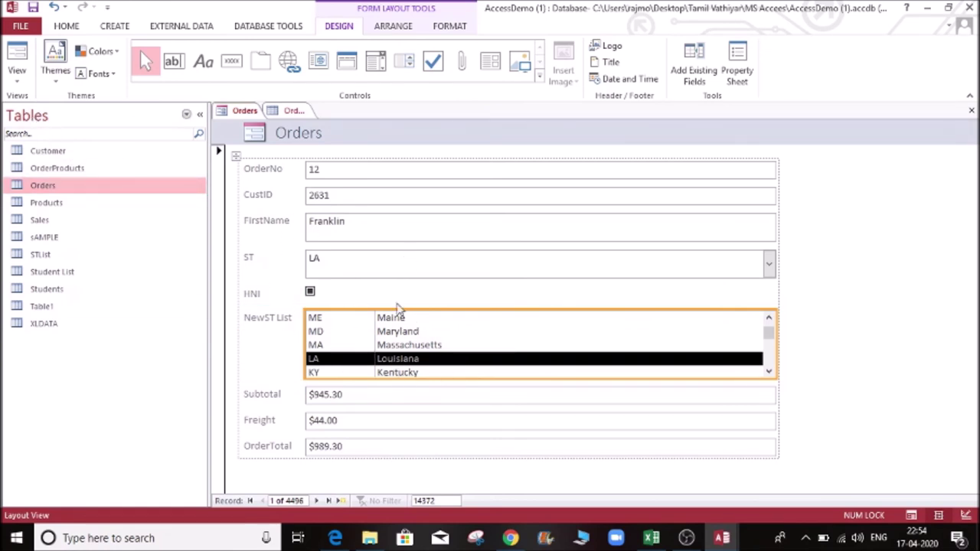
click(17, 69)
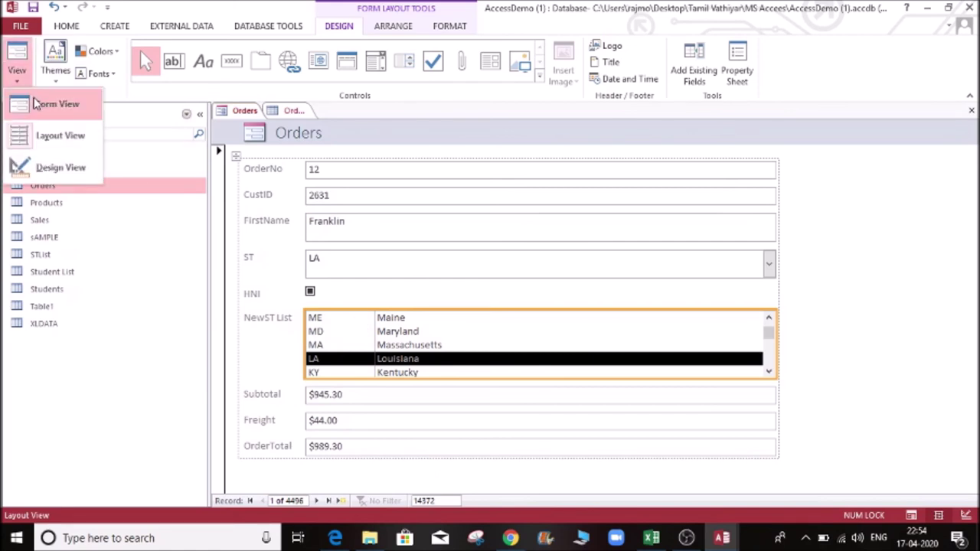
click(46, 103)
click(335, 321)
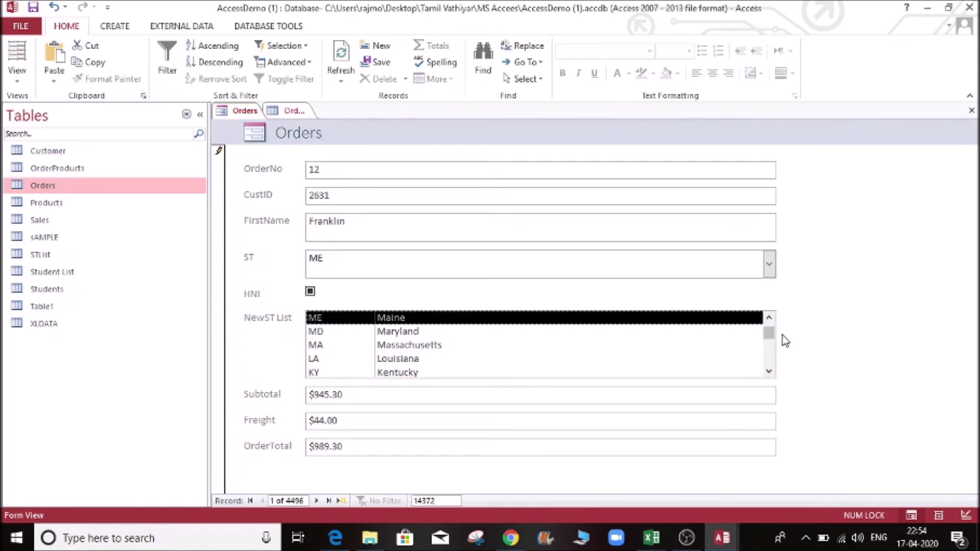
drag(772, 337, 765, 313)
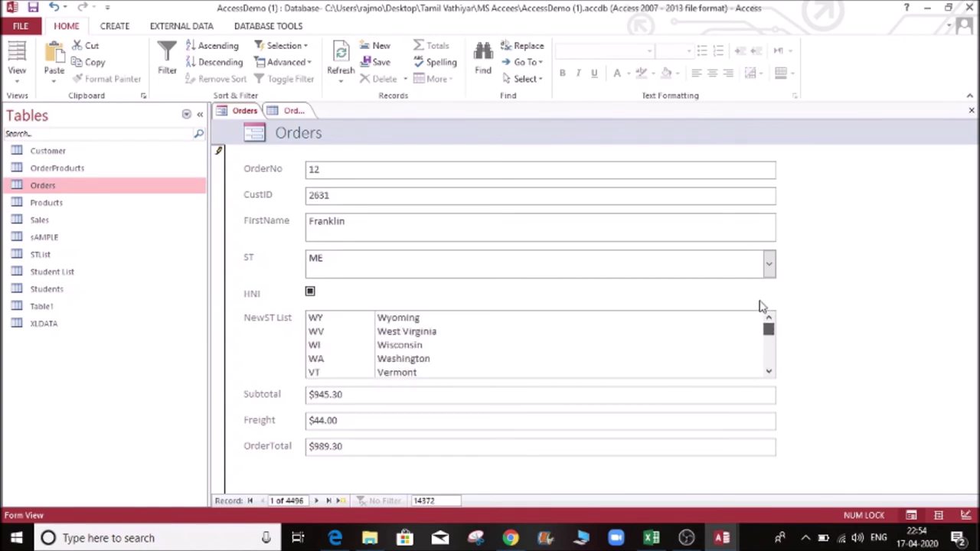
click(416, 350)
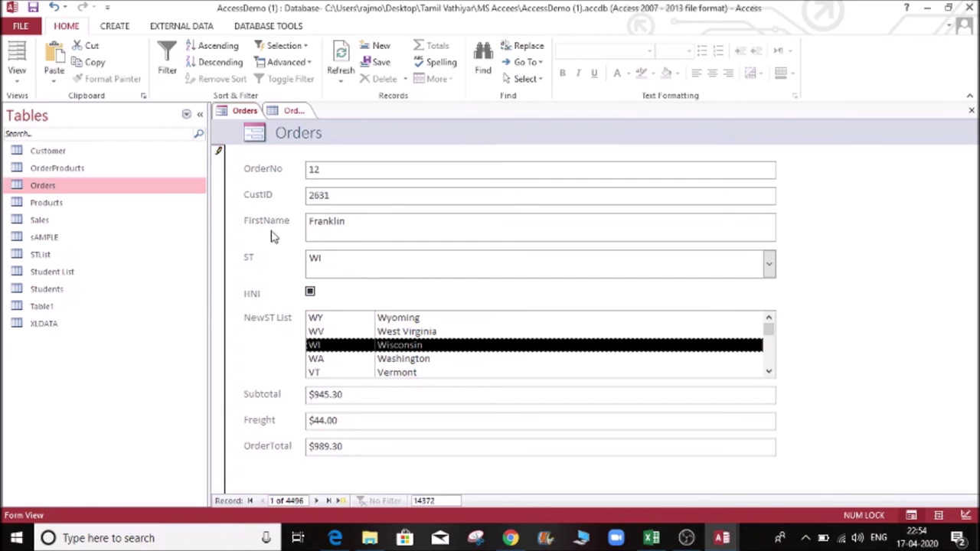
Step: Start a new order record and try to enter a first name as its CustID
click(381, 47)
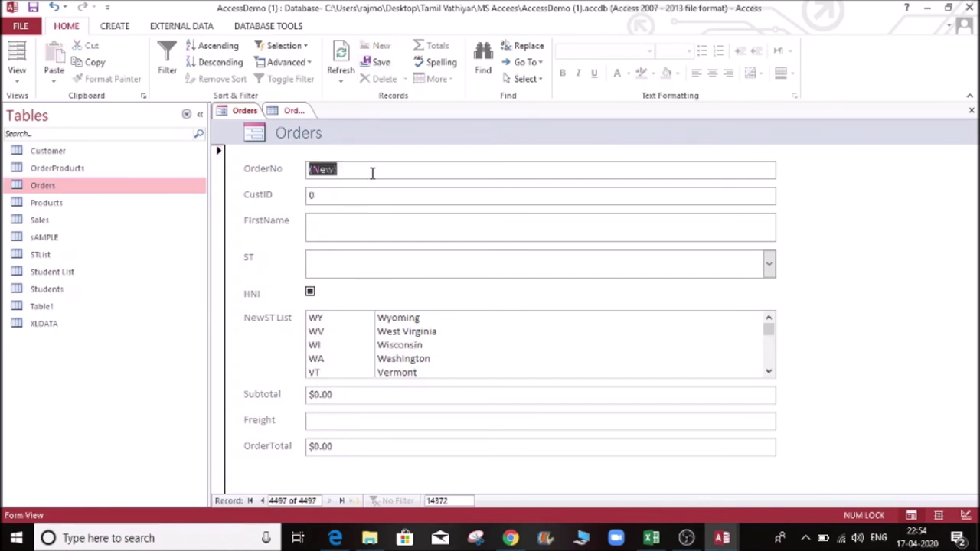
click(347, 192)
key(BackSpace)
key(Caps_Lock)
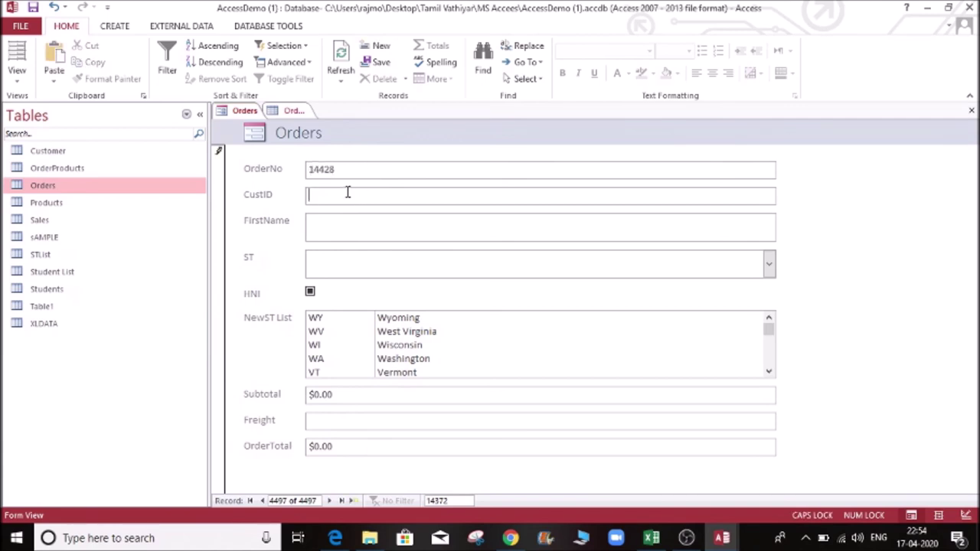
text(K)
key(Caps_Lock)
text(u)
key(Tab)
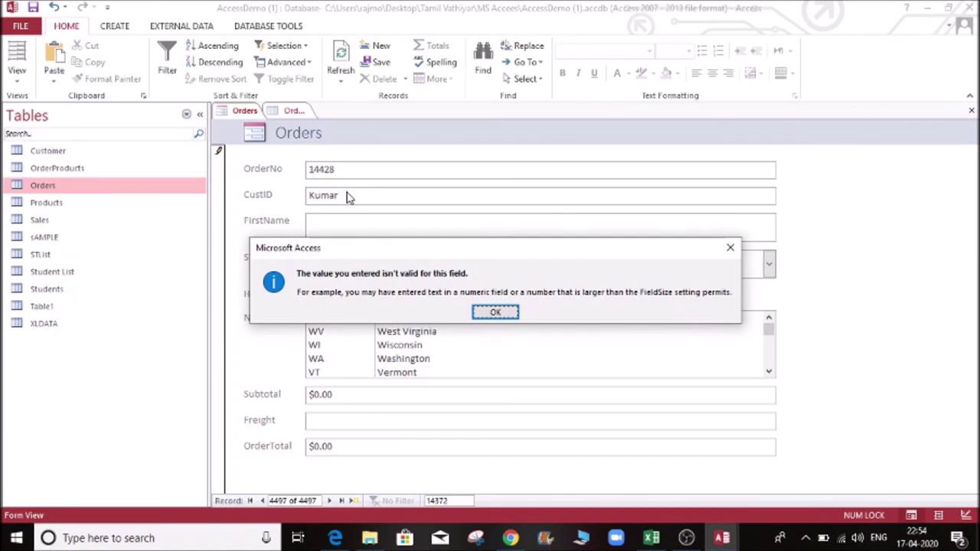
click(494, 312)
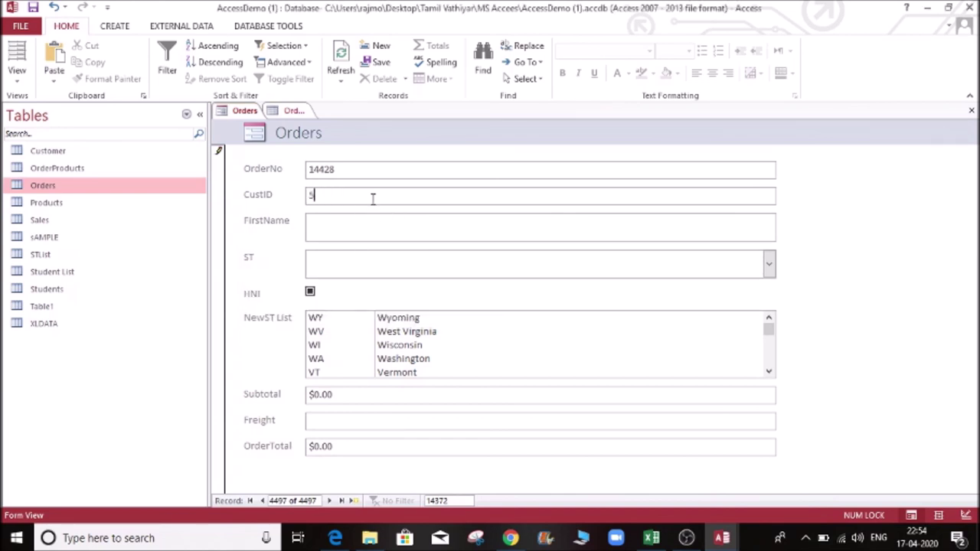
Step: Enter the numeric customer ID and the customer's first name for the new order
key(Caps_Lock)
key(Caps_Lock)
key(Caps_Lock)
text(K)
key(Caps_Lock)
text(umar)
Step: Set the new order's ST to FL and check its HNI box
click(770, 264)
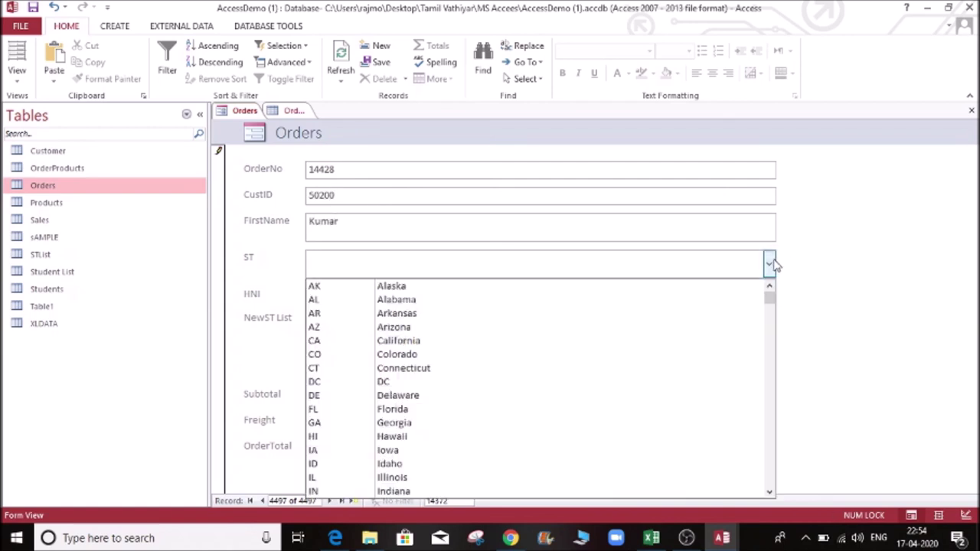
click(408, 314)
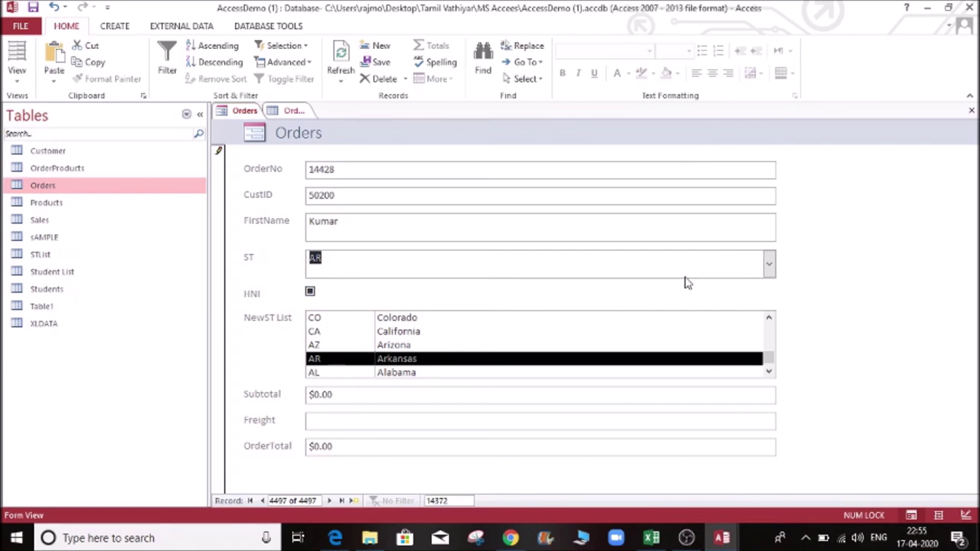
click(769, 264)
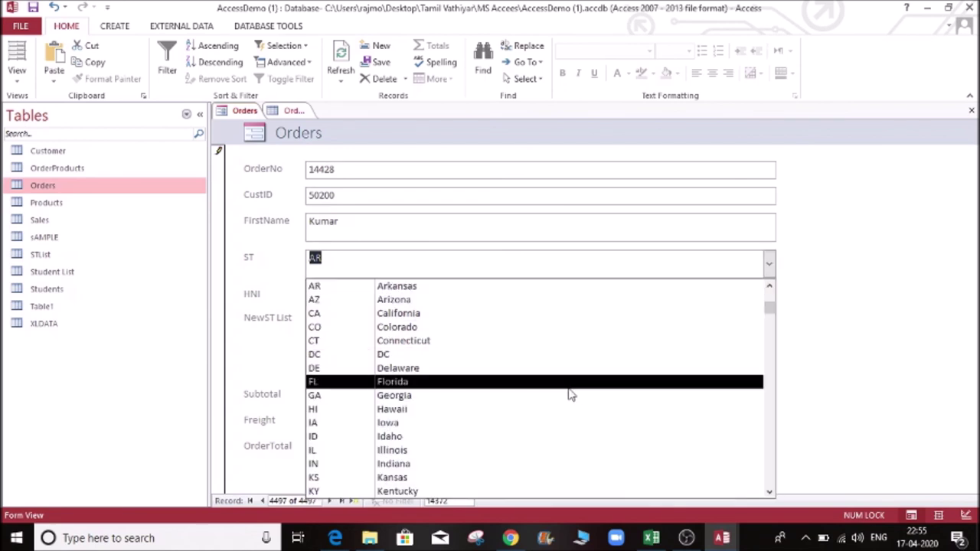
click(567, 386)
click(368, 291)
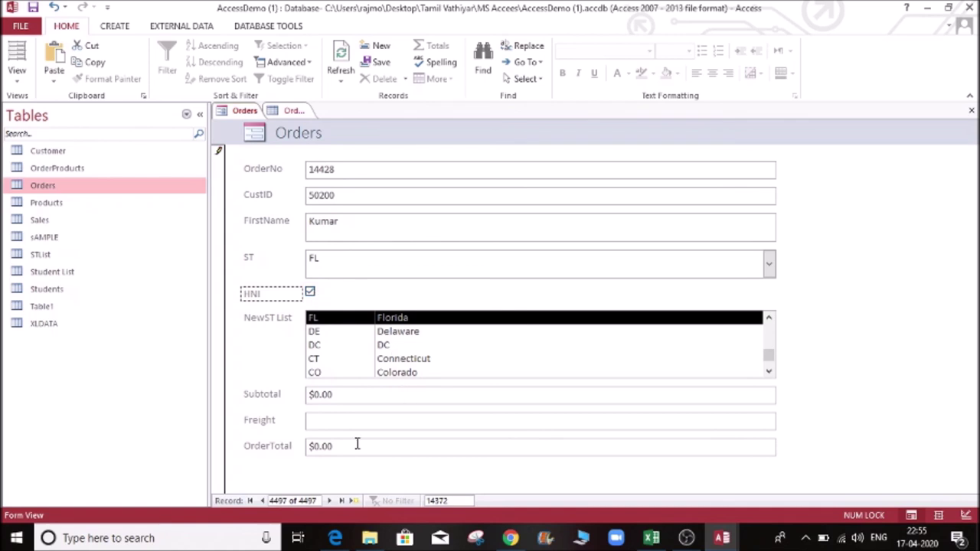
Step: Enter a Subtotal of 500, a Freight of 1,000 and an OrderTotal of 50000, and complete the new order
click(344, 393)
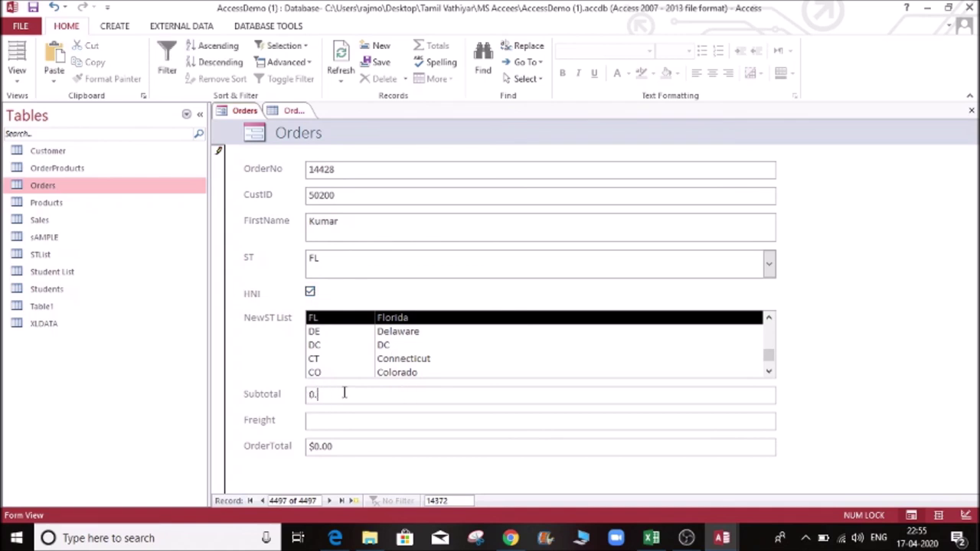
text(500)
key(Tab)
text(1,000)
key(Tab)
text(500)
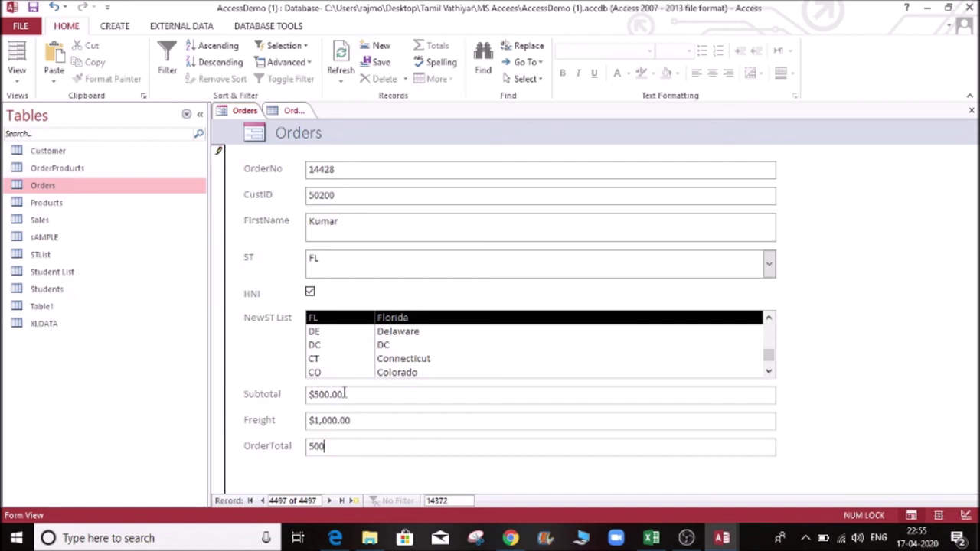
text(00)
key(Tab)
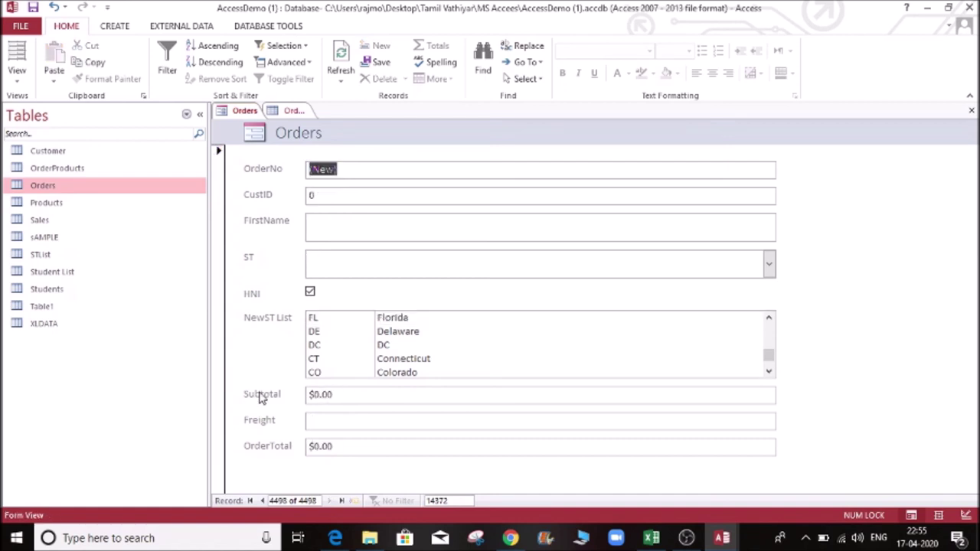
Step: Go back to the newly added order in the form, and refresh all records in the Orders table datasheet
click(262, 501)
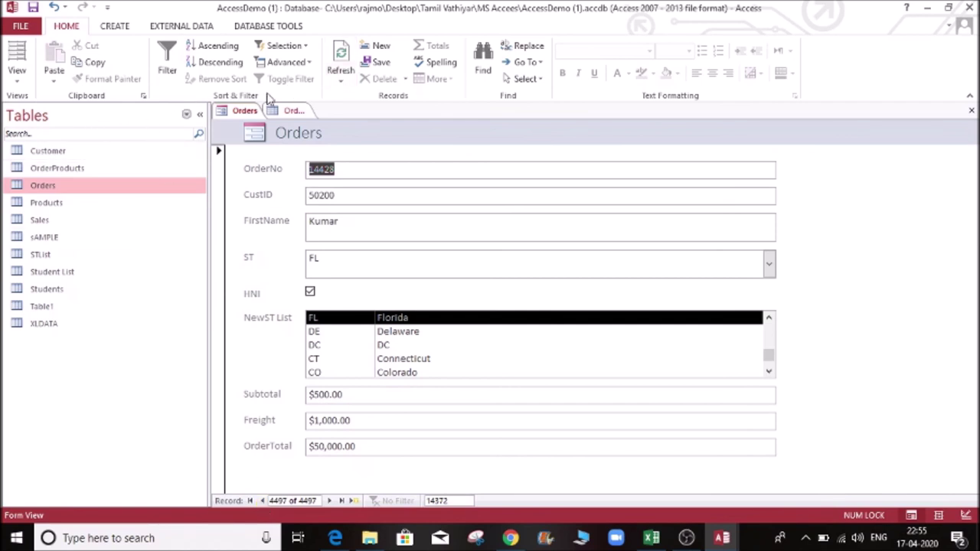
click(350, 85)
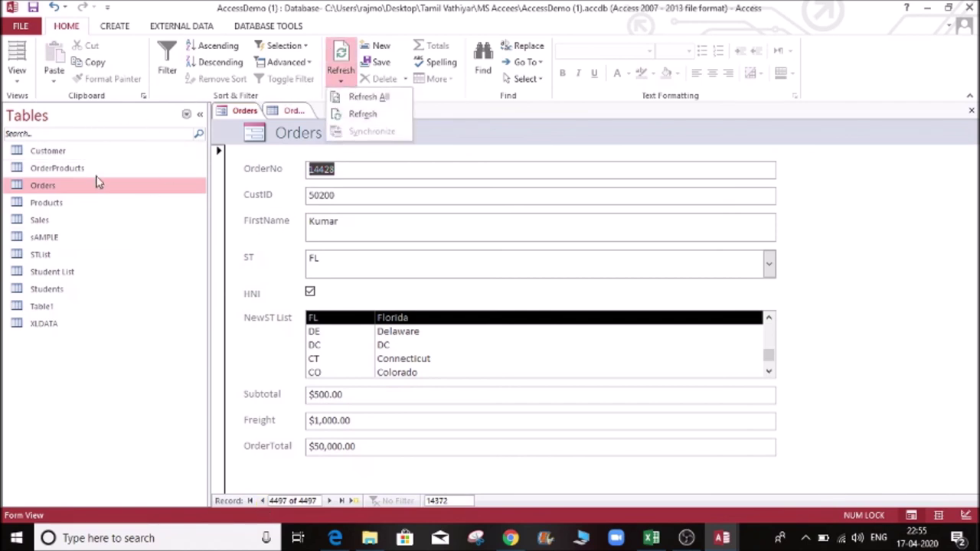
click(290, 111)
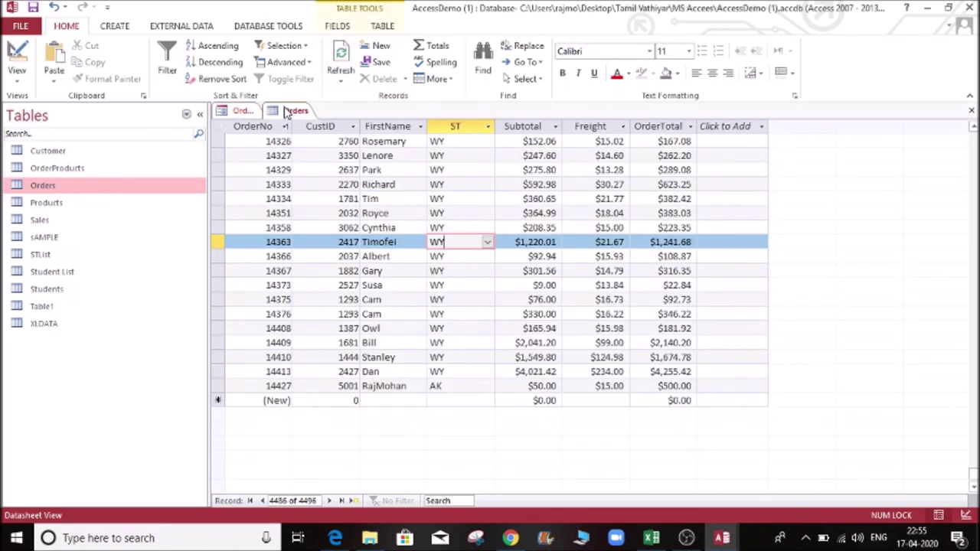
click(352, 313)
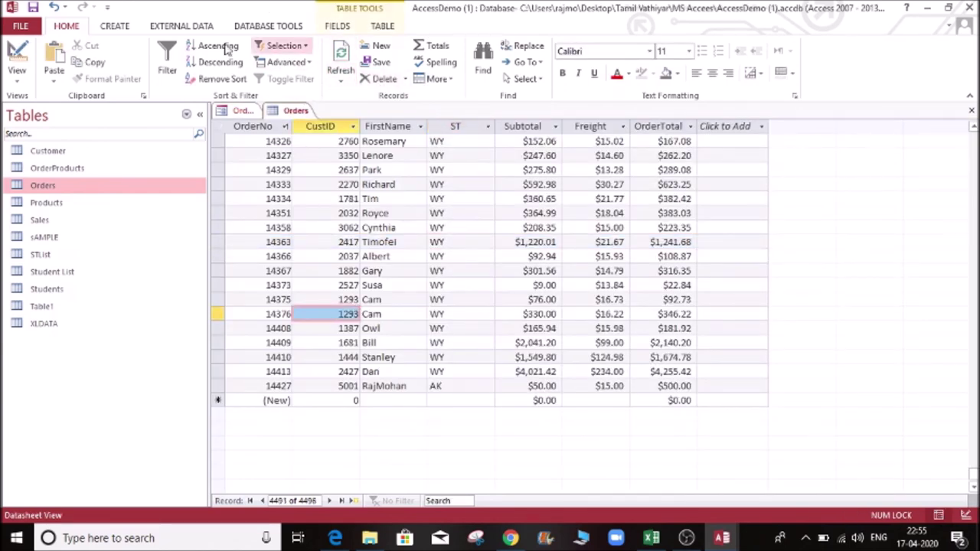
click(342, 83)
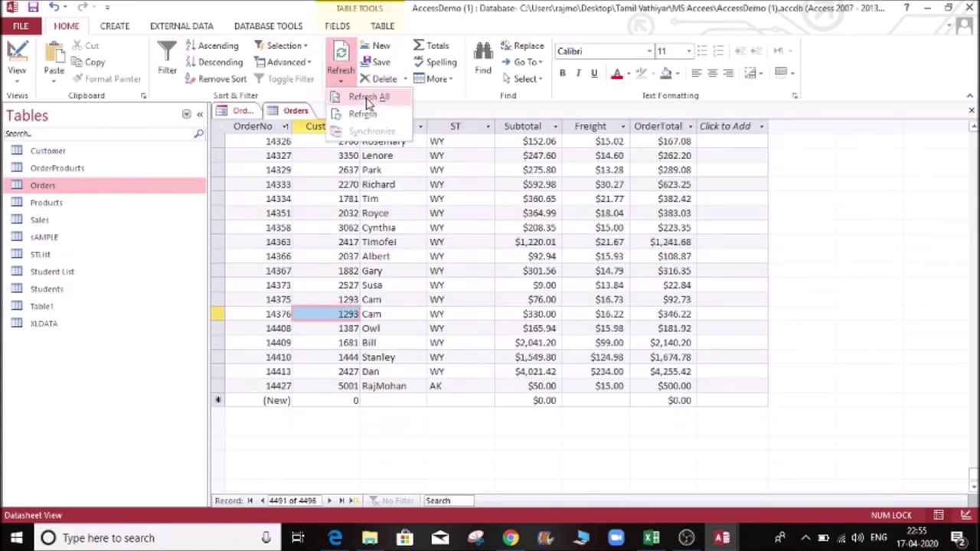
click(369, 100)
Step: Jump to the last record in the Orders datasheet and check the newly added order's values field by field
click(329, 227)
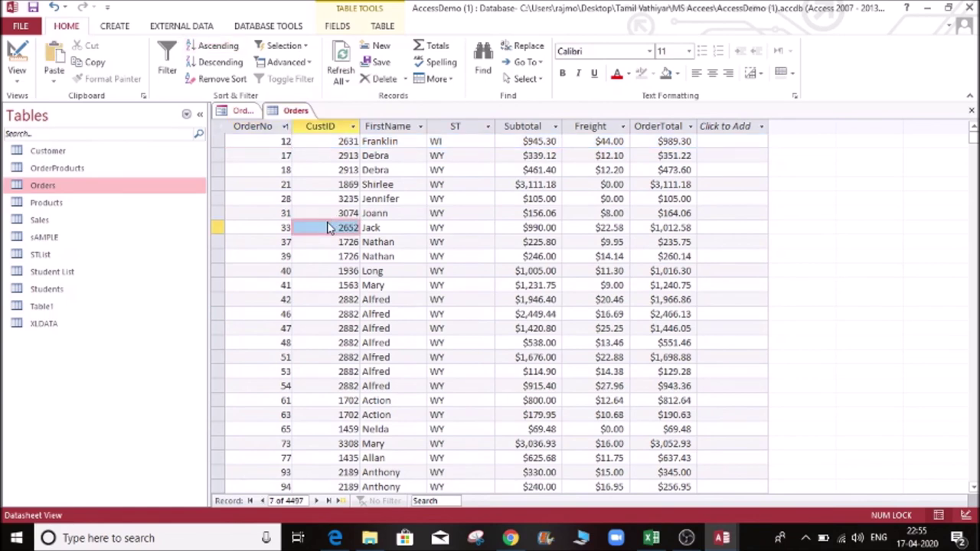
key(ctrl+Down)
key(Down)
key(Up)
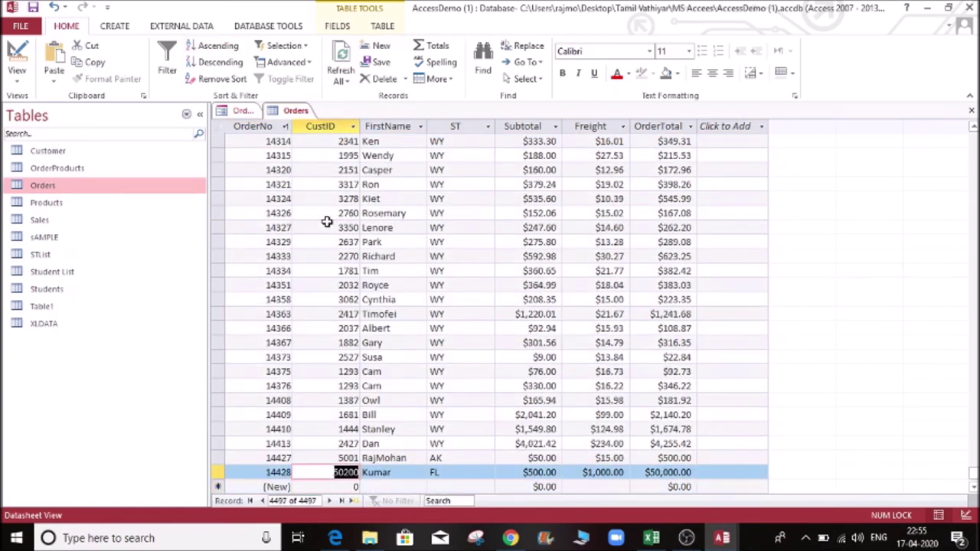
key(Left)
key(Right)
key(Right)
key(Right)
key(Right)
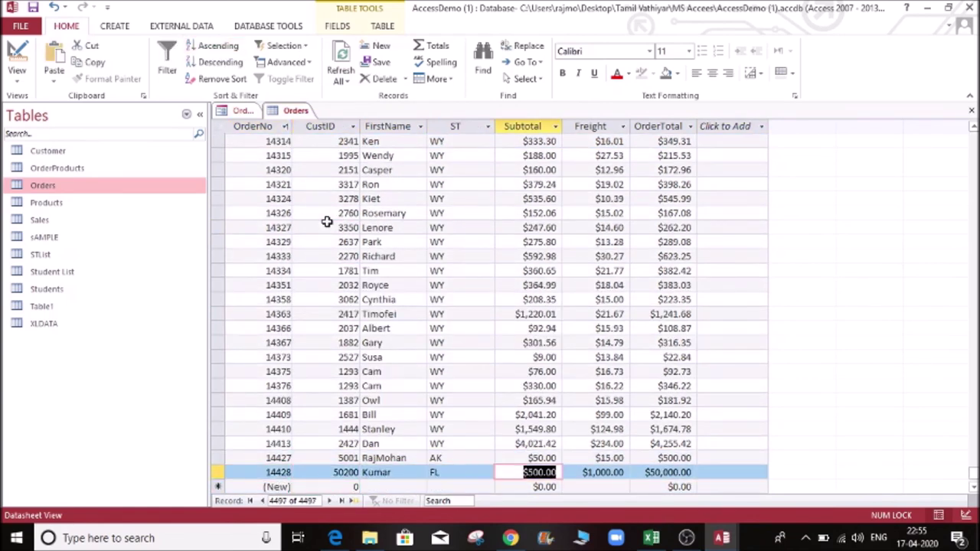
key(Right)
key(Left)
key(Left)
key(Left)
key(Left)
key(Left)
key(Left)
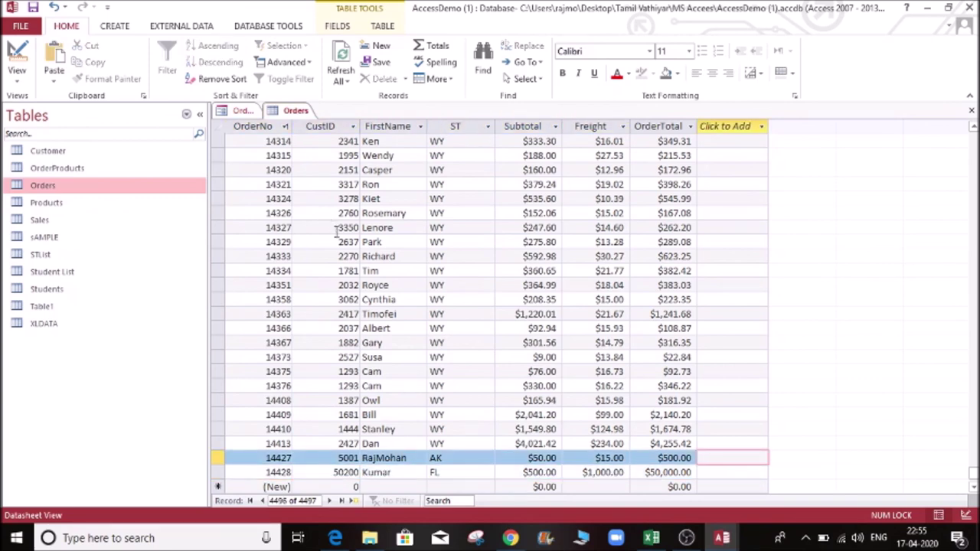
Step: Look through the earlier orders in the datasheet and return to the Orders form
scroll(341, 246, up, 15)
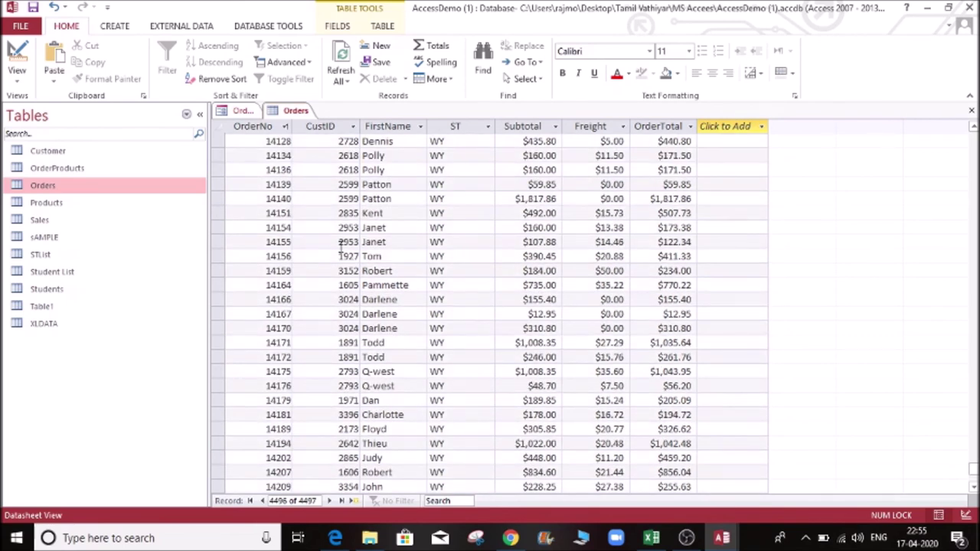
click(385, 28)
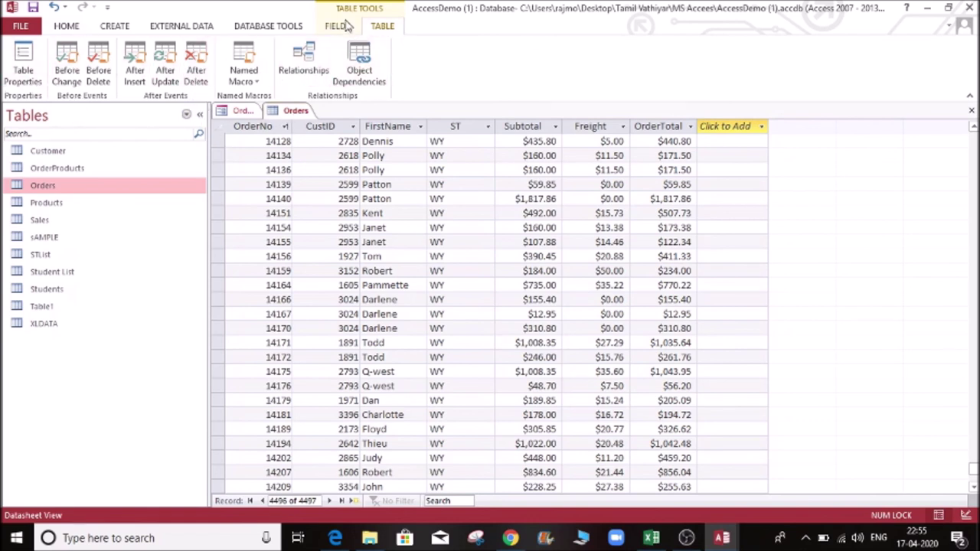
click(346, 26)
click(239, 111)
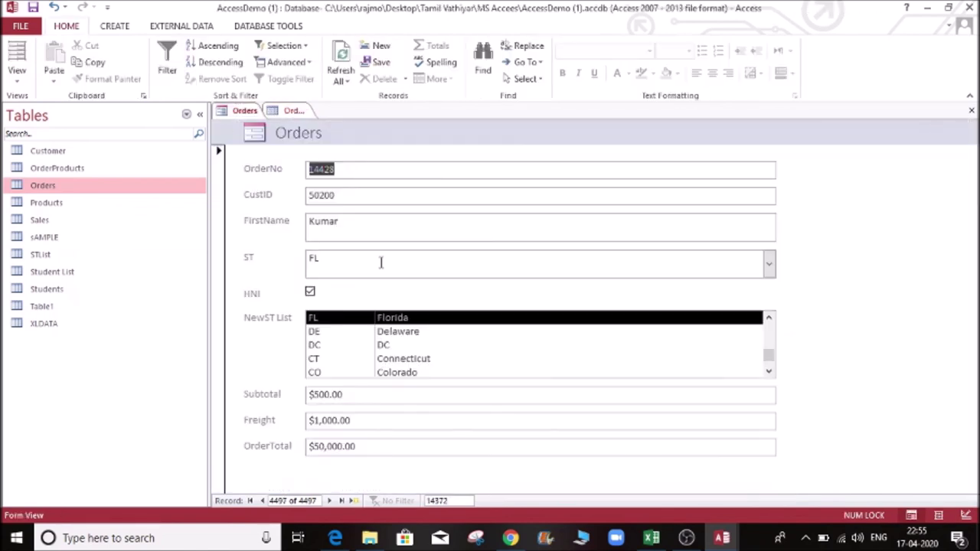